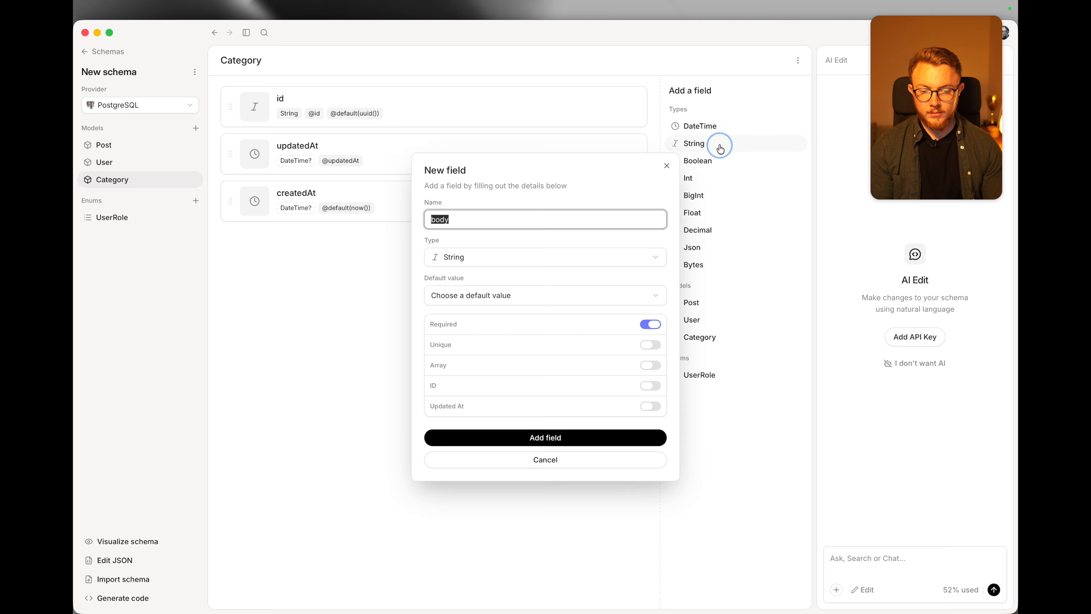
- Name the new String field name, make it unique, and add it to the Category model
{"action": "type", "text": "name"}
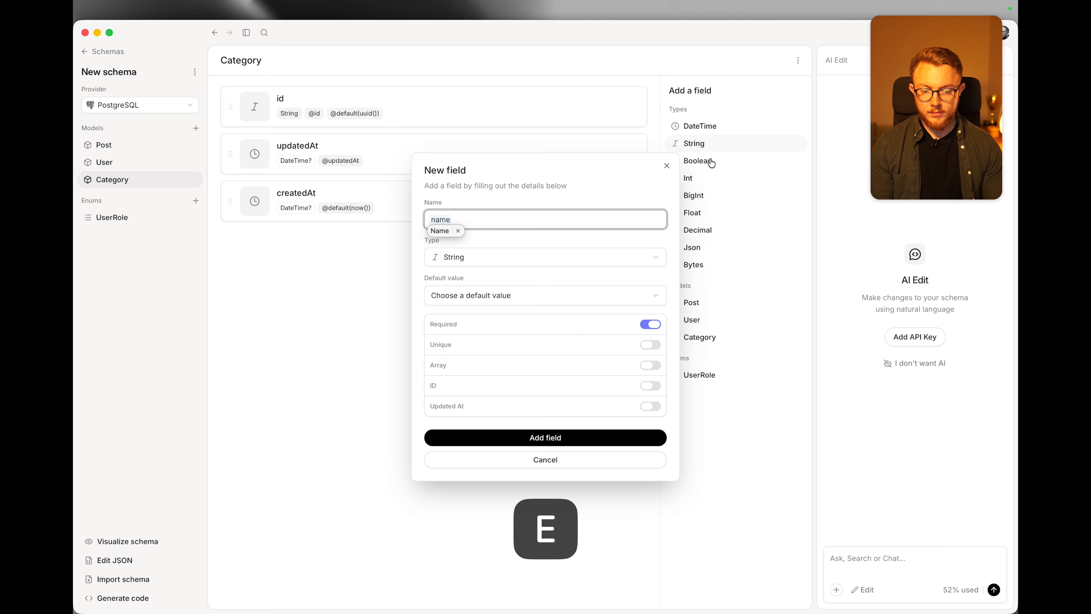
{"action": "left_click", "coordinate": [460, 228]}
{"action": "left_click", "coordinate": [649, 345]}
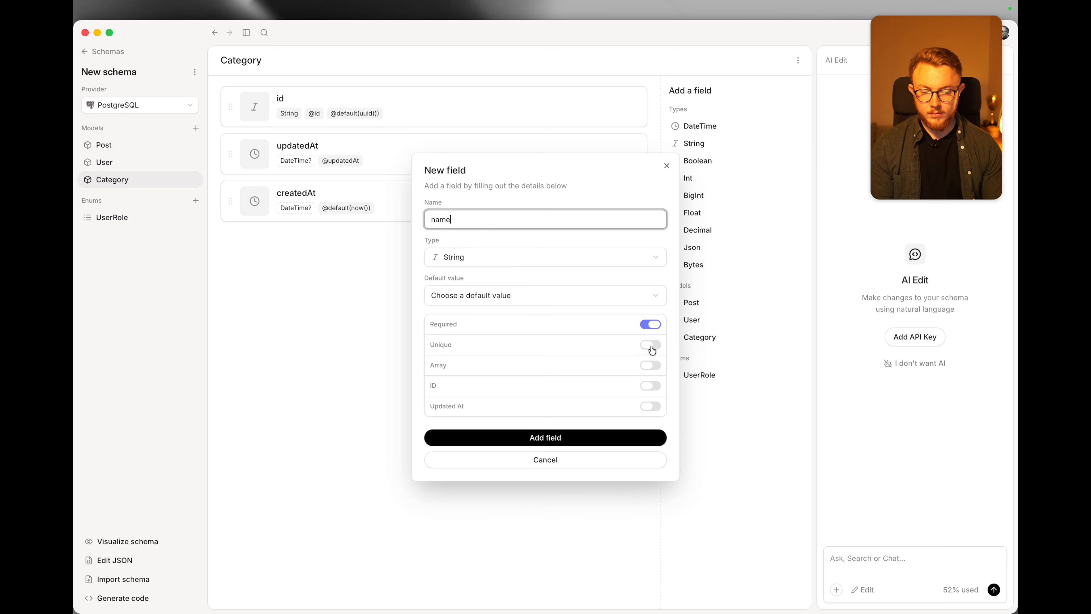
{"action": "left_click", "coordinate": [502, 438]}
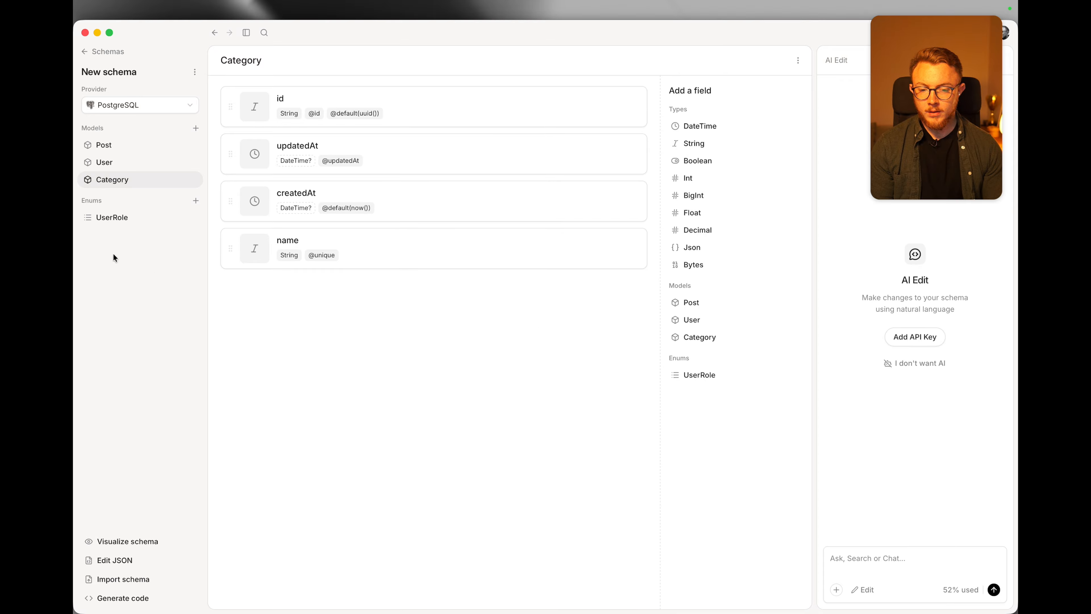
- Add the enumerators ADMIN, USER and GUEST to the UserRole enum and remove the extra empty one
{"action": "left_click", "coordinate": [110, 216]}
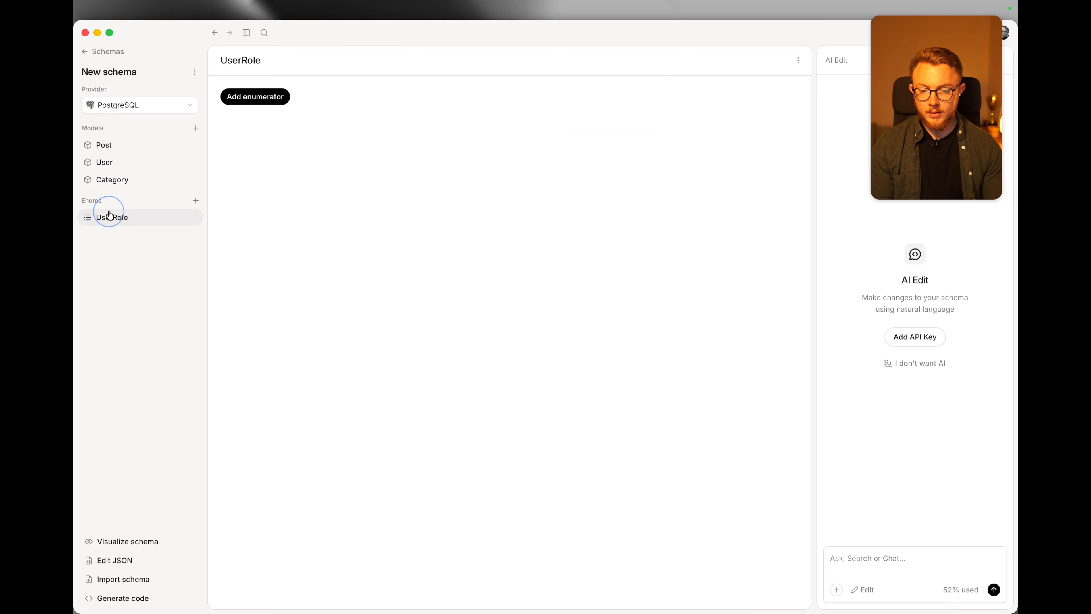
{"action": "left_click", "coordinate": [275, 98]}
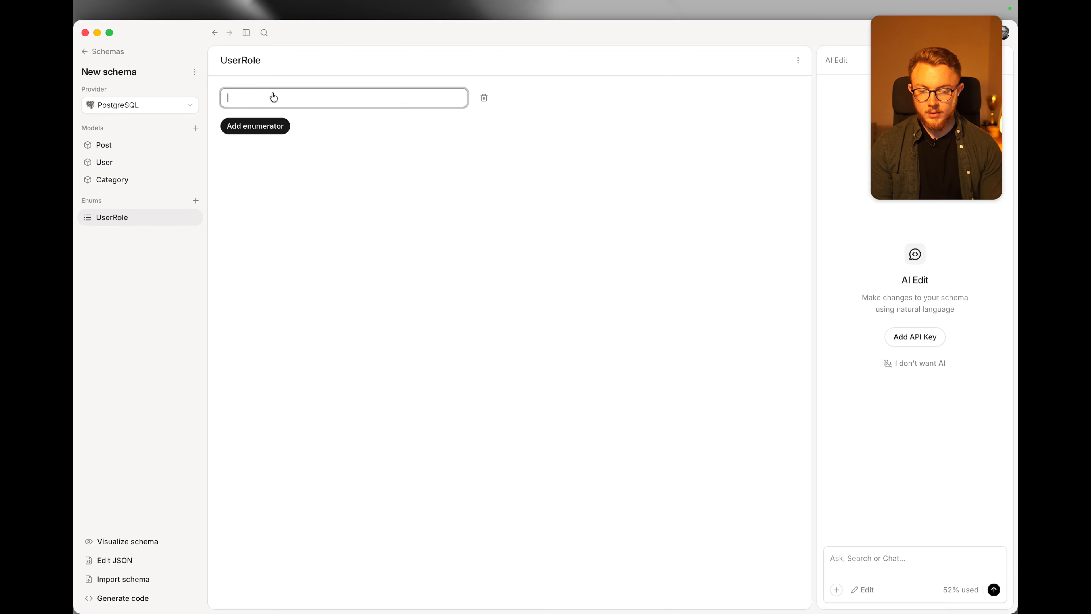
{"action": "type", "text": "ADMIN"}
{"action": "key", "text": "Return"}
{"action": "type", "text": "USER"}
{"action": "key", "text": "Return"}
{"action": "type", "text": "GUEST"}
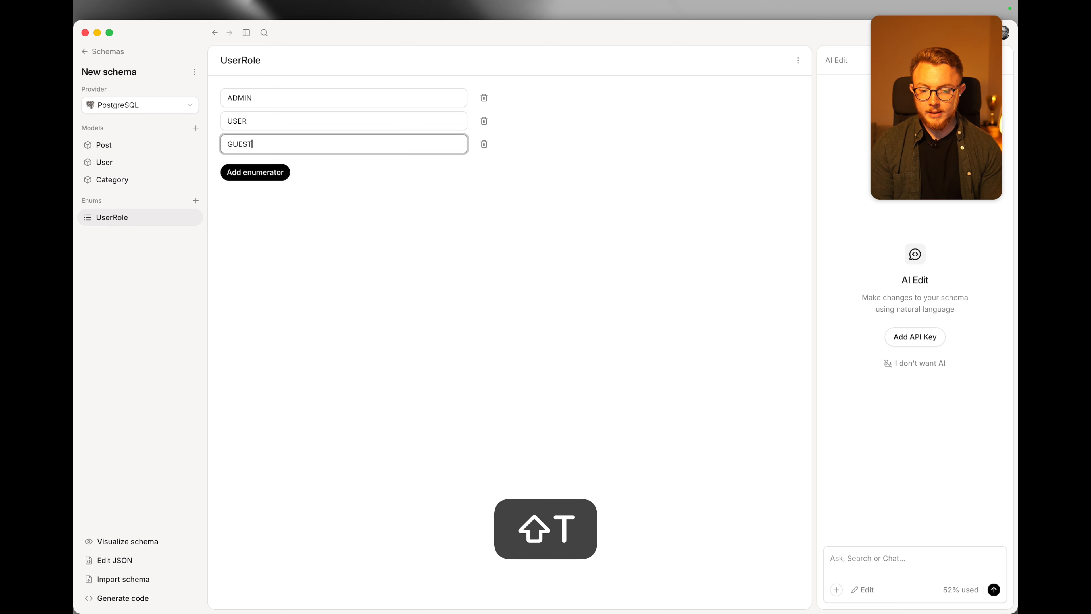
{"action": "key", "text": "Return"}
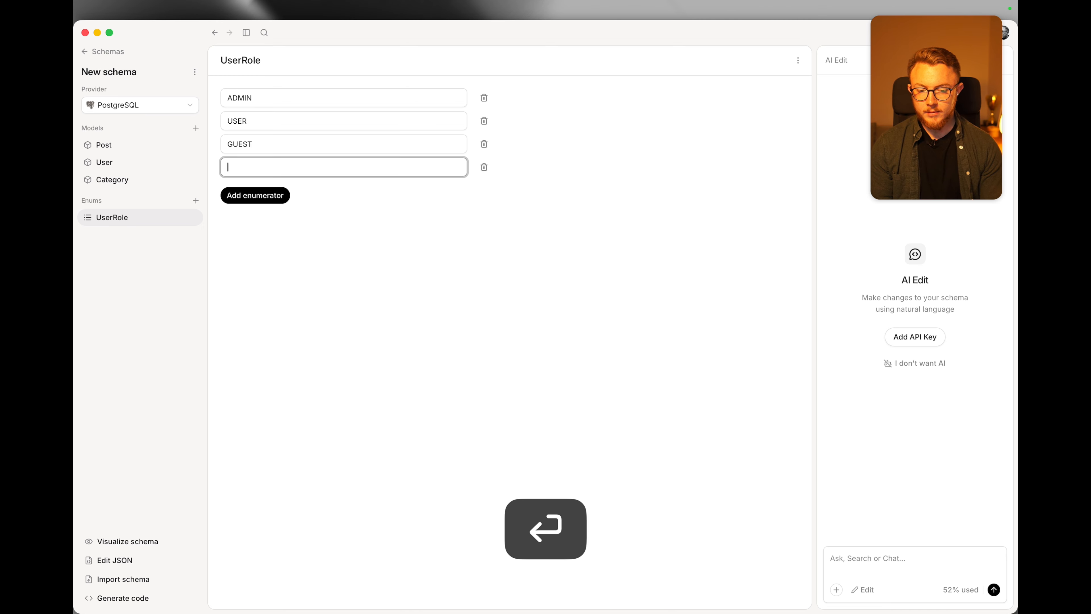
{"action": "left_click", "coordinate": [479, 171]}
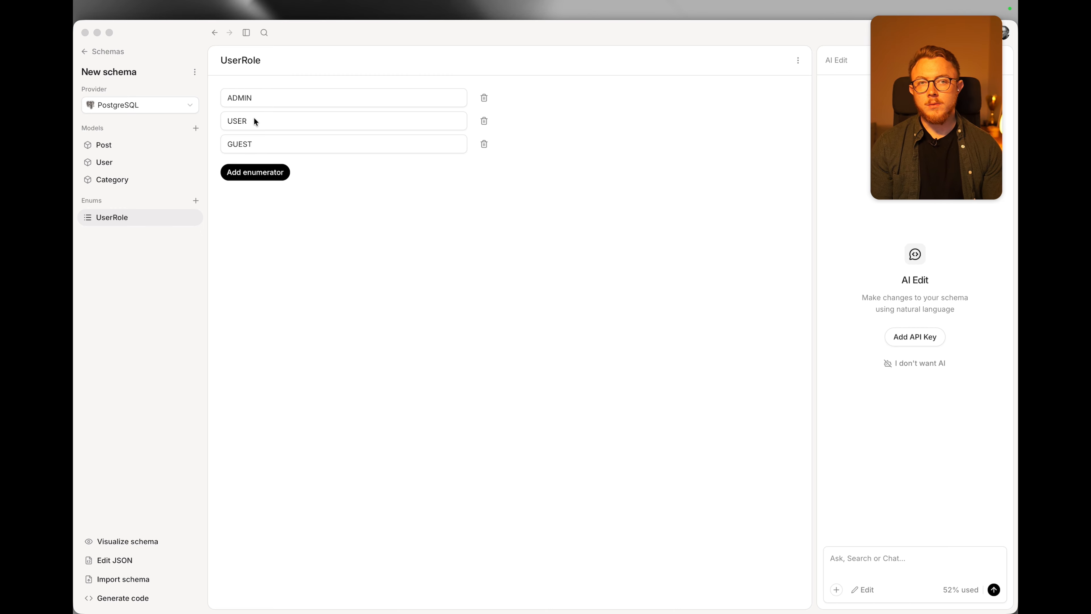
- Start a new UserRole field named role on the User model and make it an array
{"action": "left_click", "coordinate": [210, 127]}
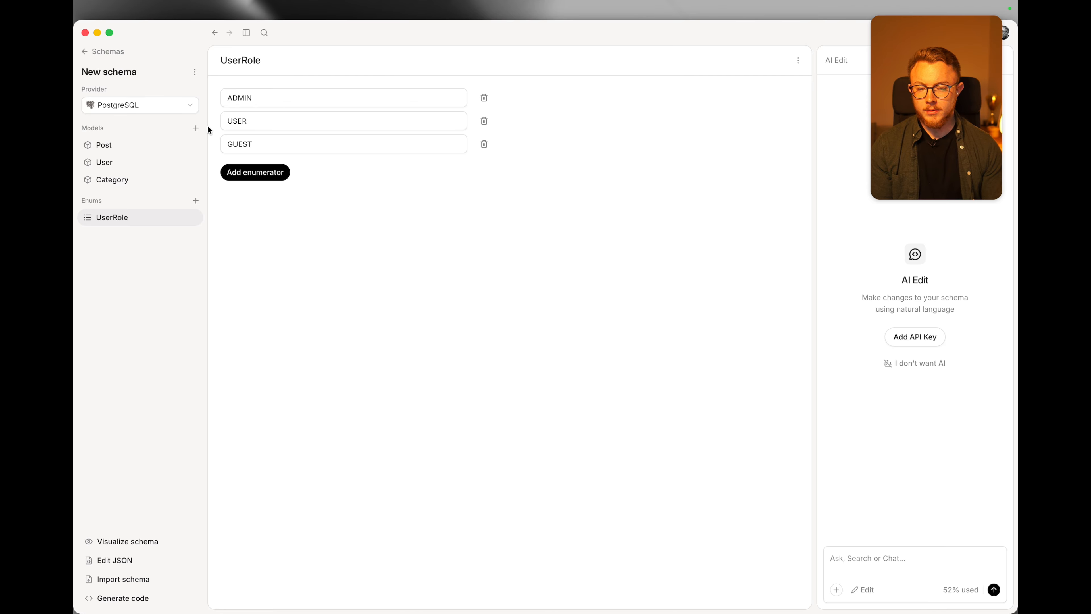
{"action": "left_click", "coordinate": [133, 165]}
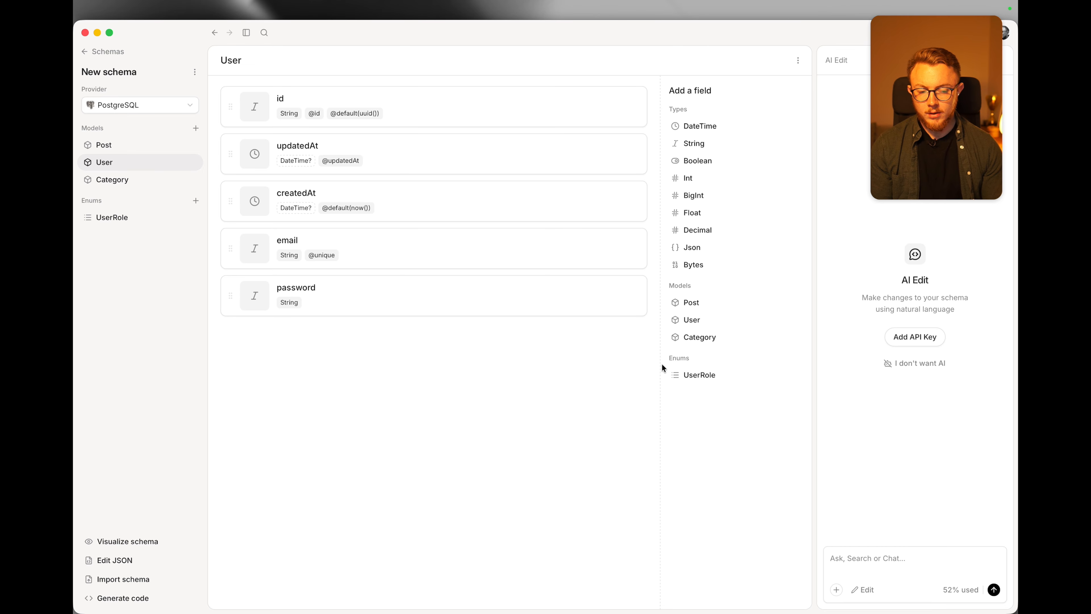
{"action": "left_click", "coordinate": [724, 377]}
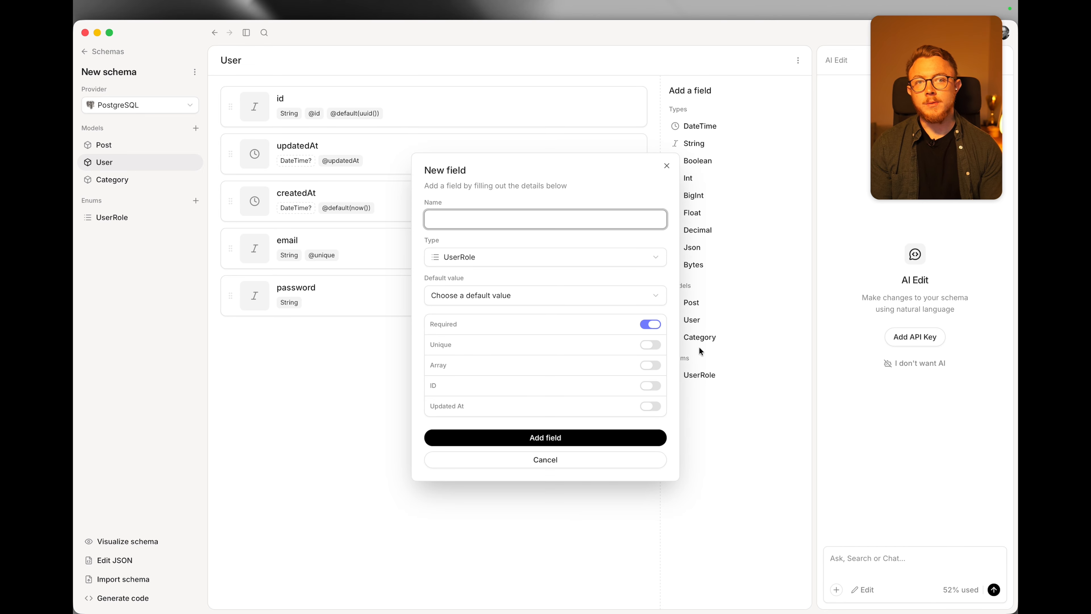
{"action": "type", "text": "role"}
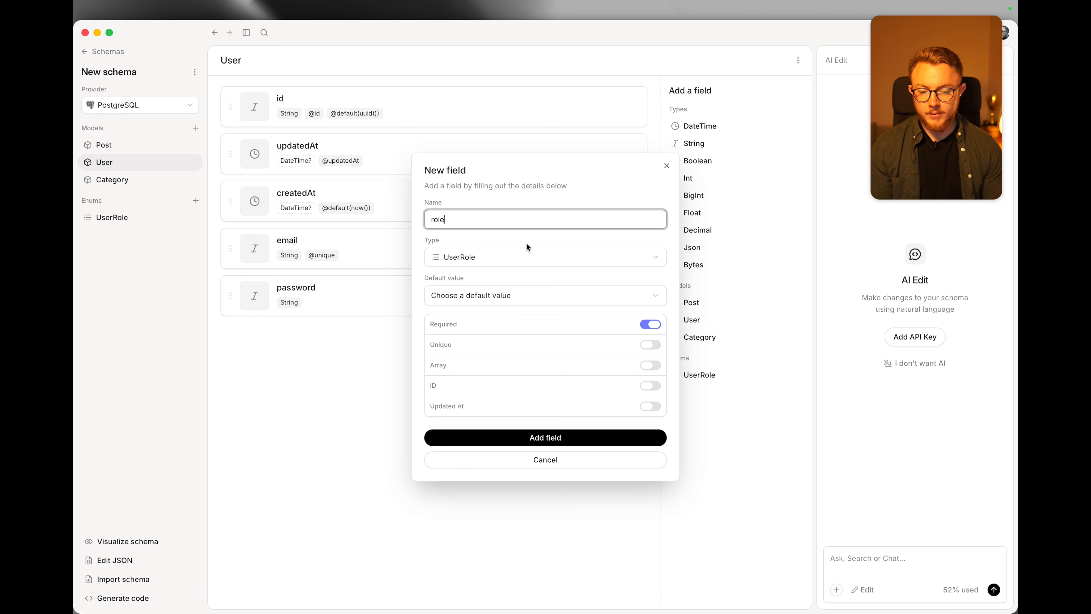
{"action": "left_click", "coordinate": [650, 366]}
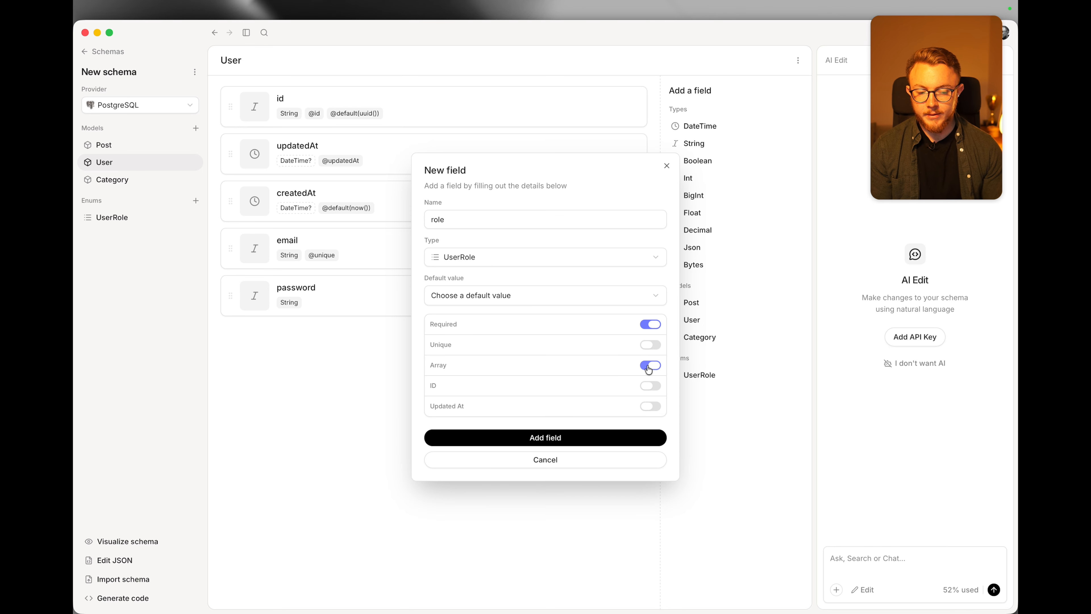
- Set the role field's default value to ADMIN, USER and GUEST, and add the field
{"action": "left_click", "coordinate": [459, 293]}
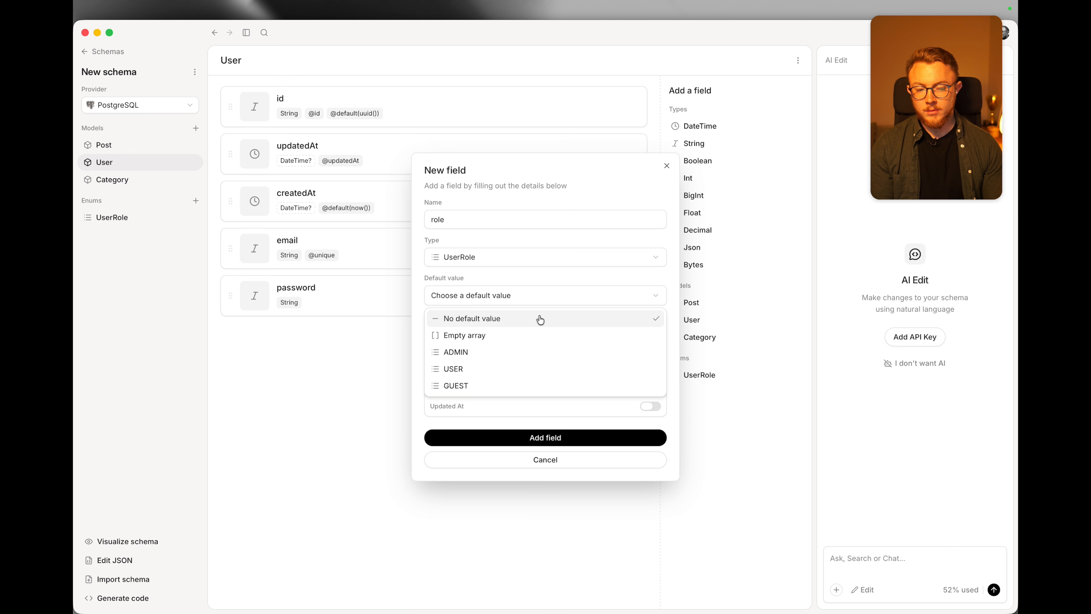
{"action": "left_click", "coordinate": [466, 336]}
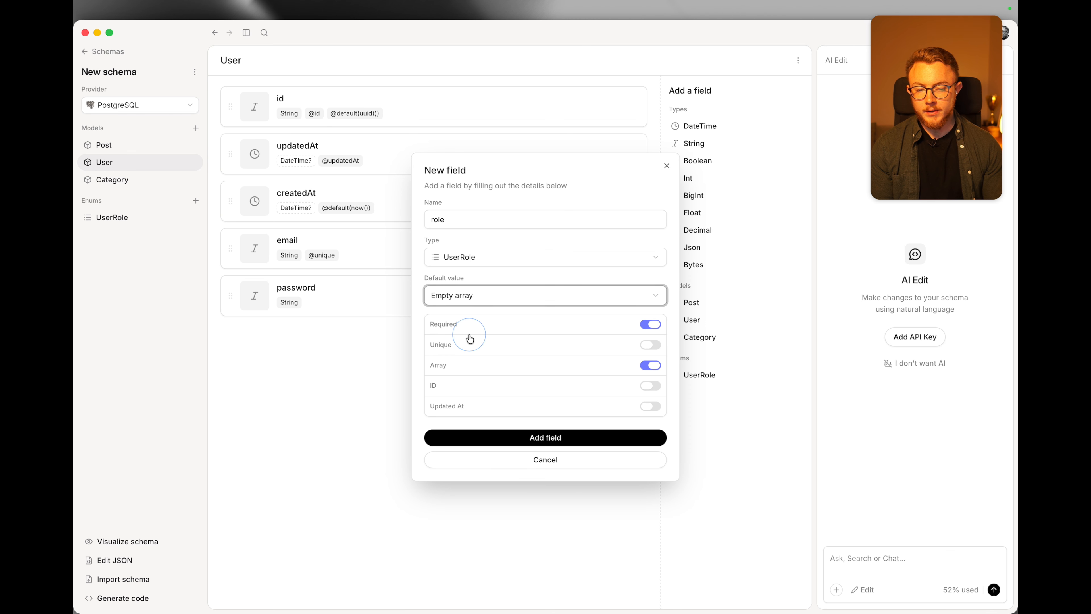
{"action": "left_click", "coordinate": [485, 296]}
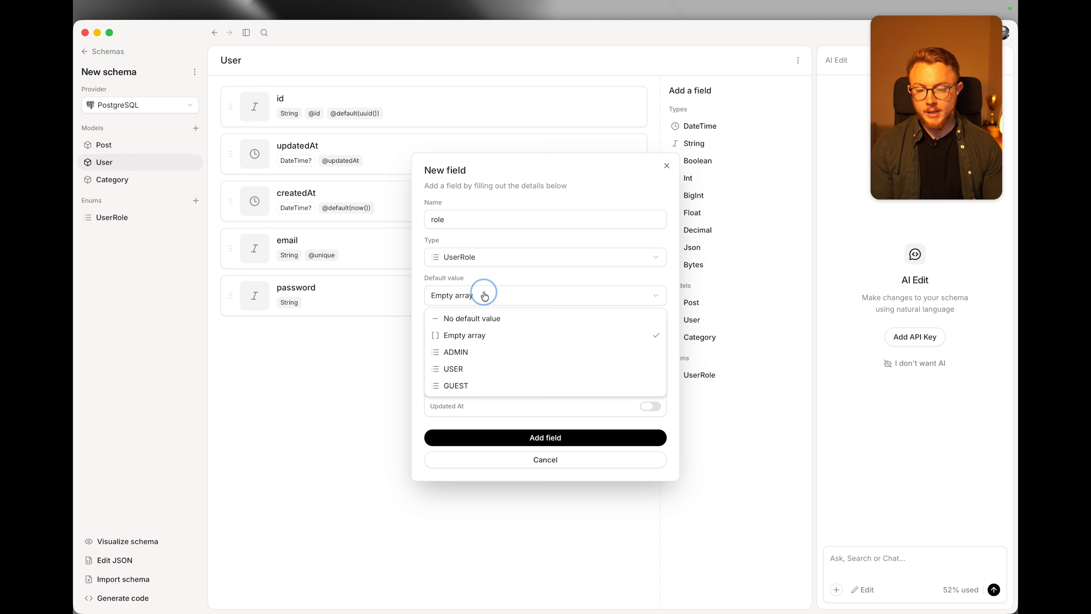
{"action": "left_click", "coordinate": [449, 356]}
{"action": "left_click", "coordinate": [452, 370]}
{"action": "left_click", "coordinate": [453, 388]}
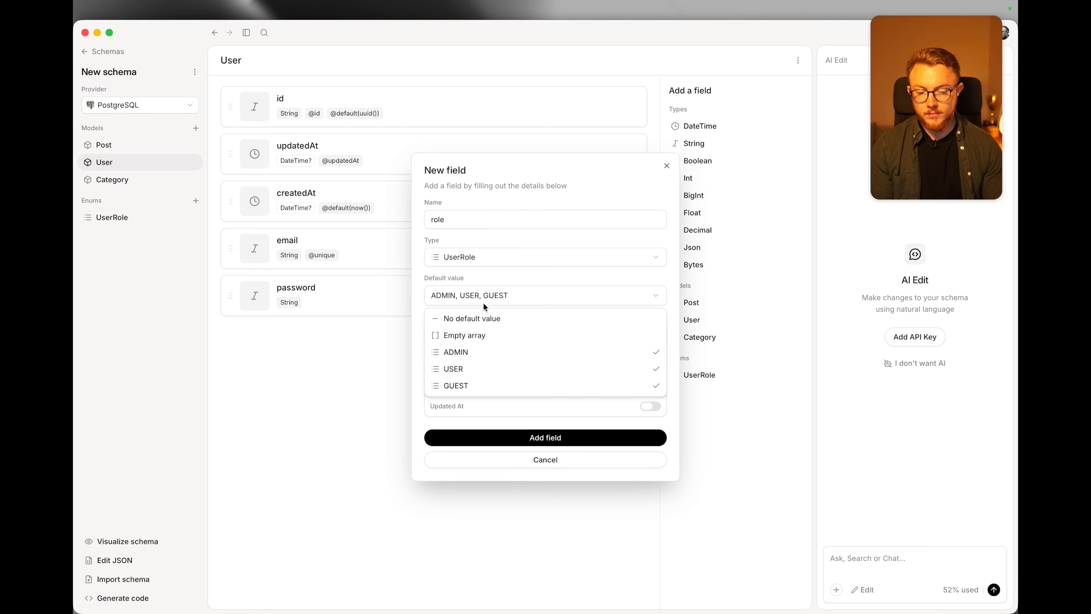
{"action": "left_click", "coordinate": [465, 277]}
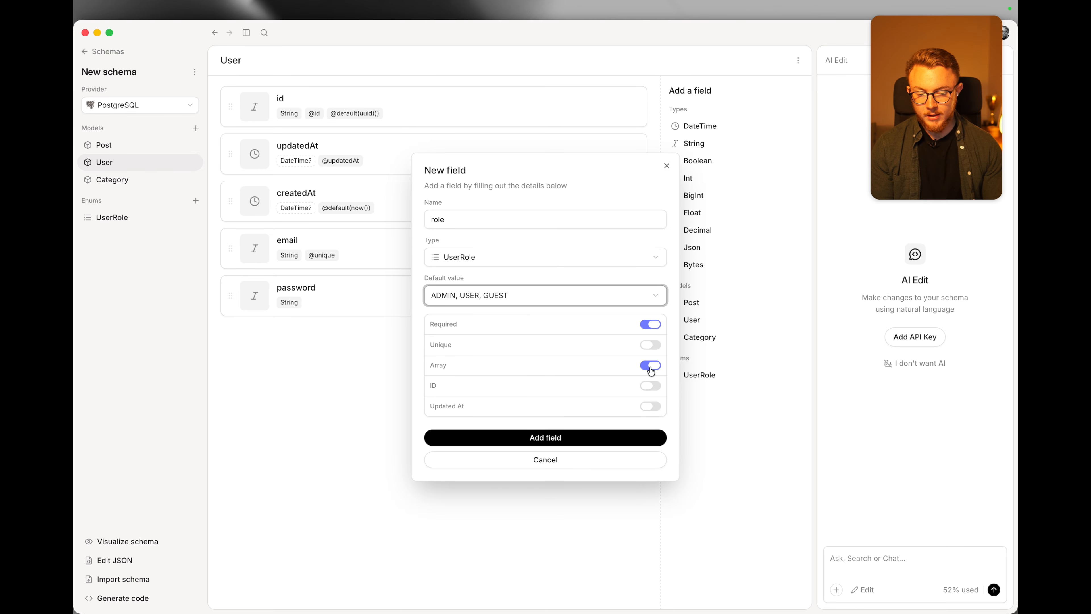
{"action": "left_click", "coordinate": [583, 435]}
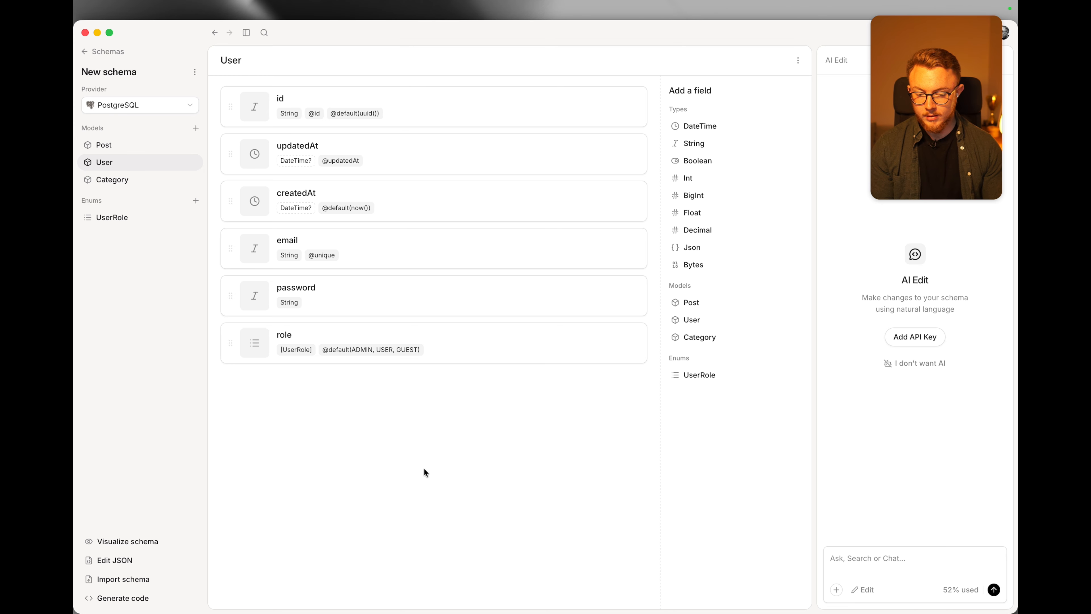
- Generate the schema code, examine the role line in the User model, and close the generated code
{"action": "left_click", "coordinate": [139, 597]}
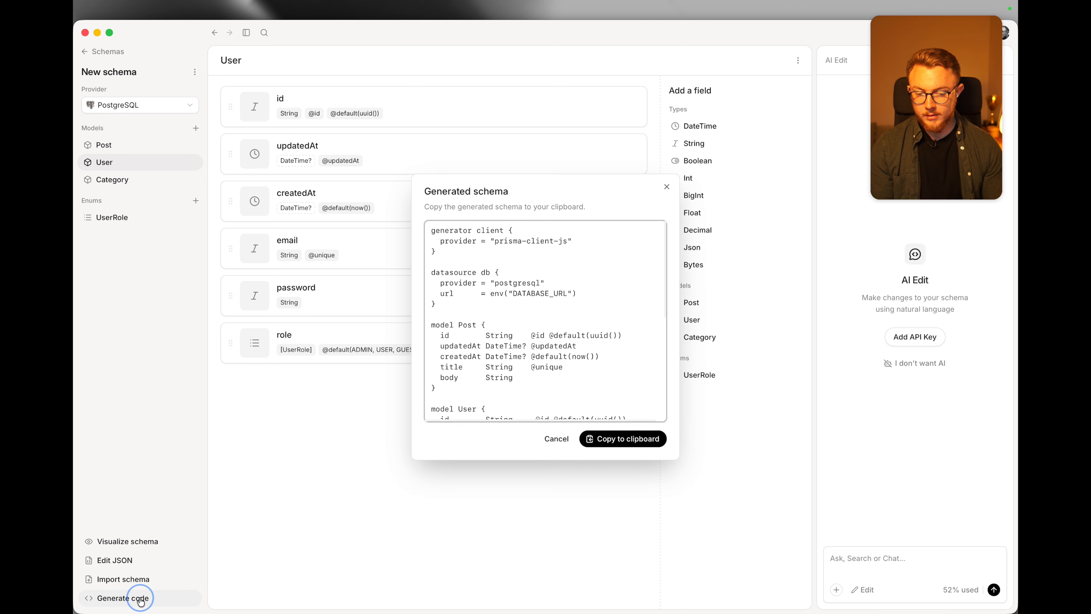
{"action": "scroll", "coordinate": [537, 299], "scroll_direction": "down", "scroll_amount": 5}
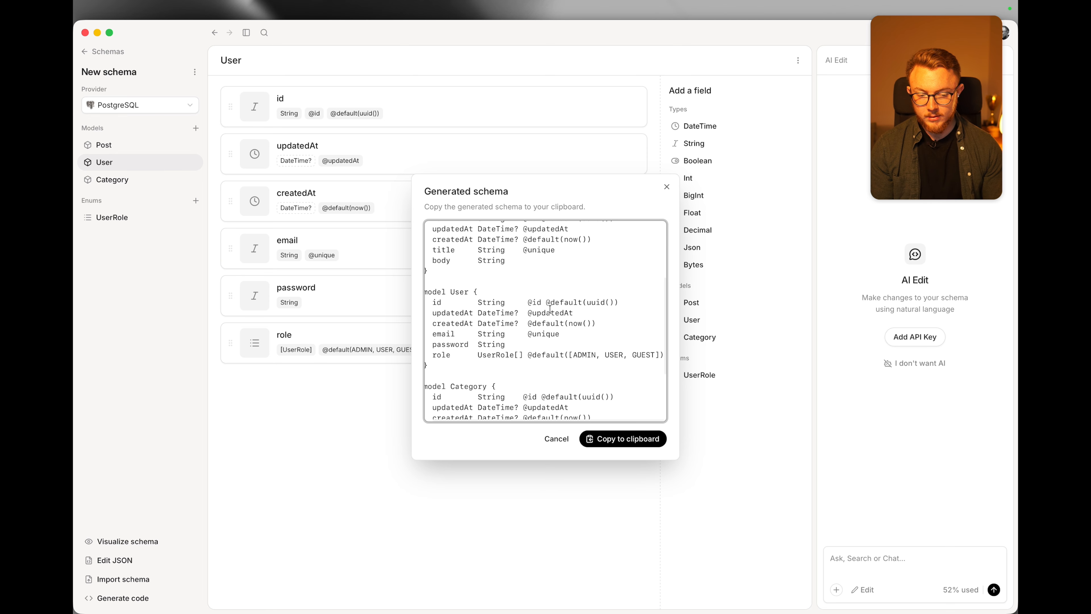
{"action": "triple_click", "coordinate": [562, 355]}
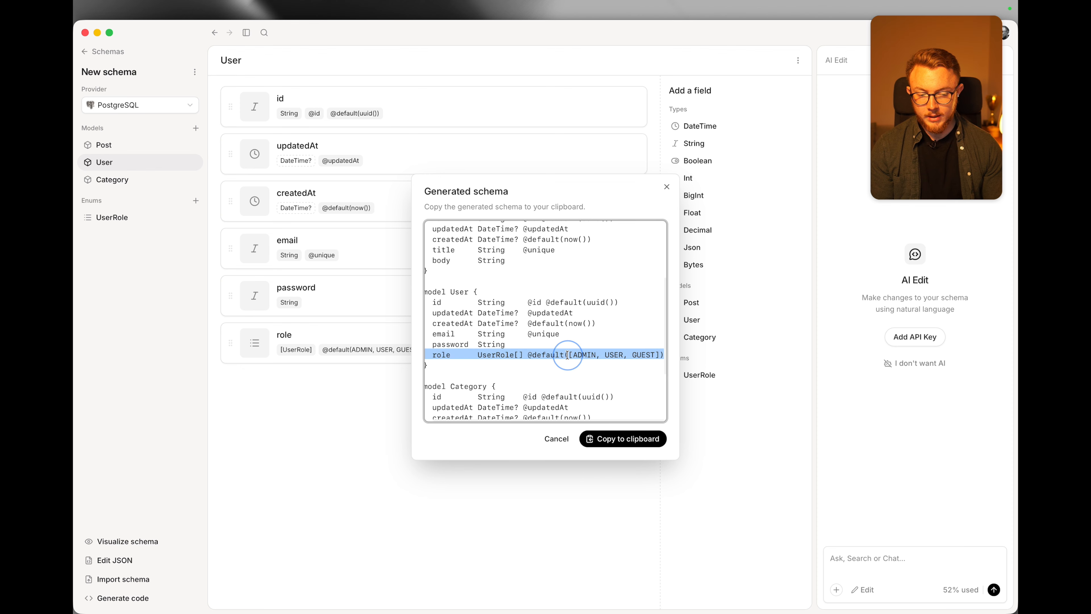
{"action": "left_click", "coordinate": [605, 356]}
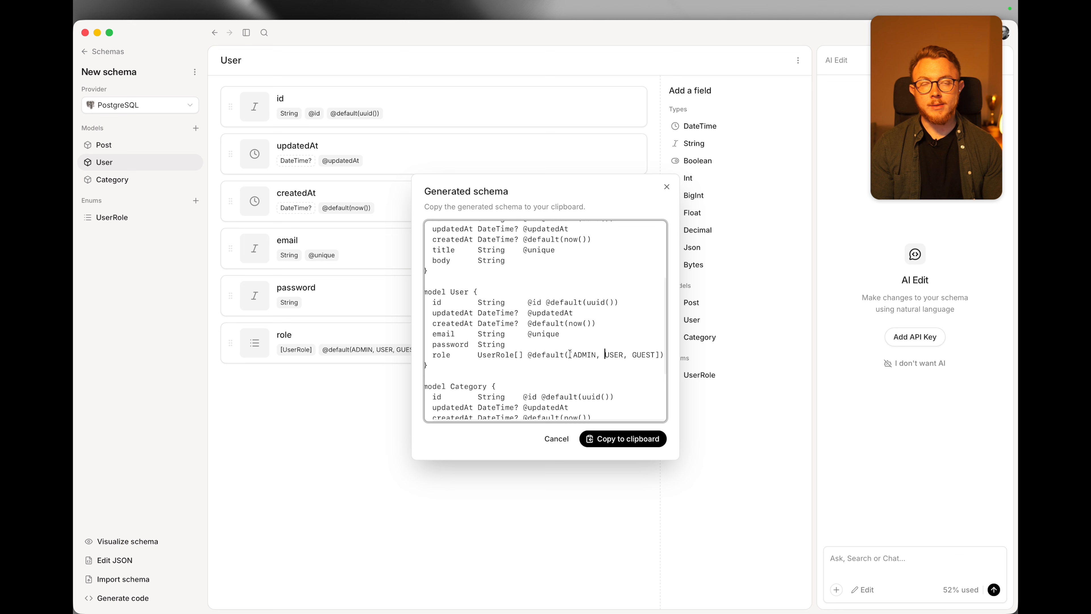
{"action": "left_click", "coordinate": [551, 439]}
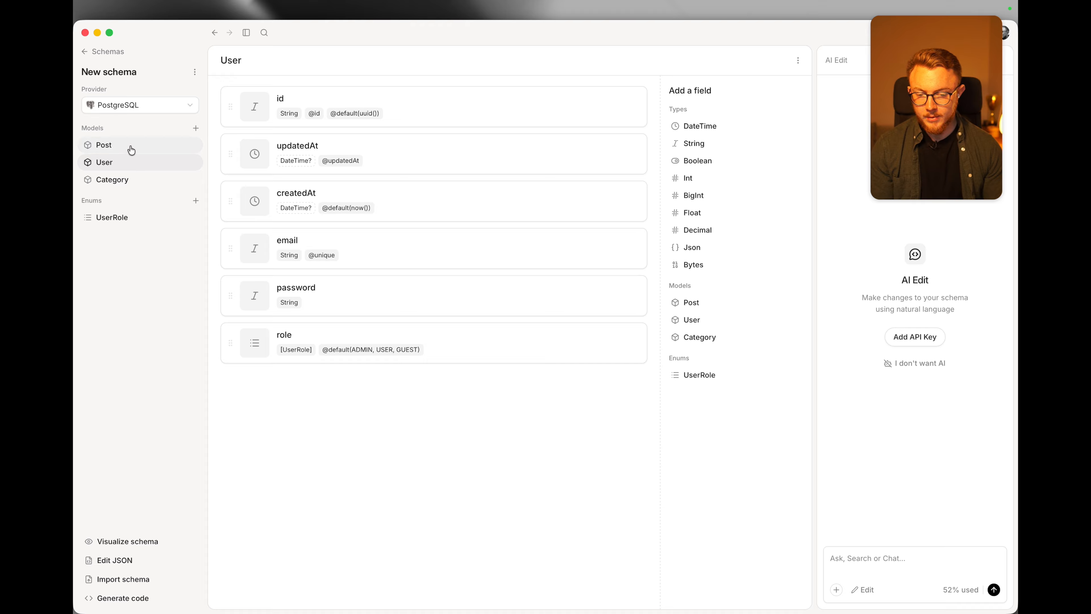
- Add a required Post array field named posts to the User model with an empty array as default
{"action": "left_click", "coordinate": [692, 302]}
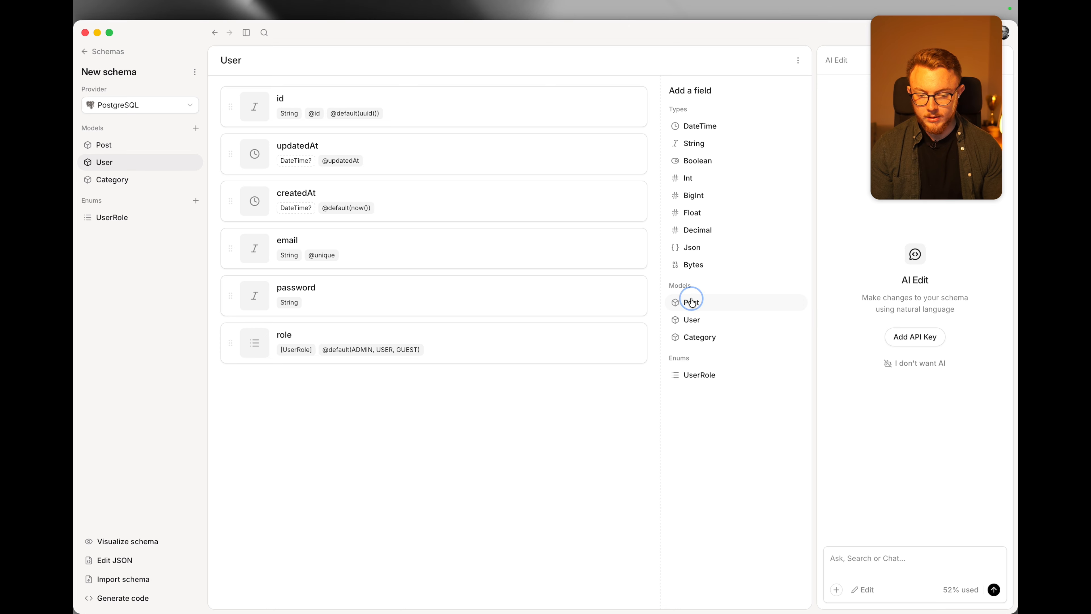
{"action": "type", "text": "posts"}
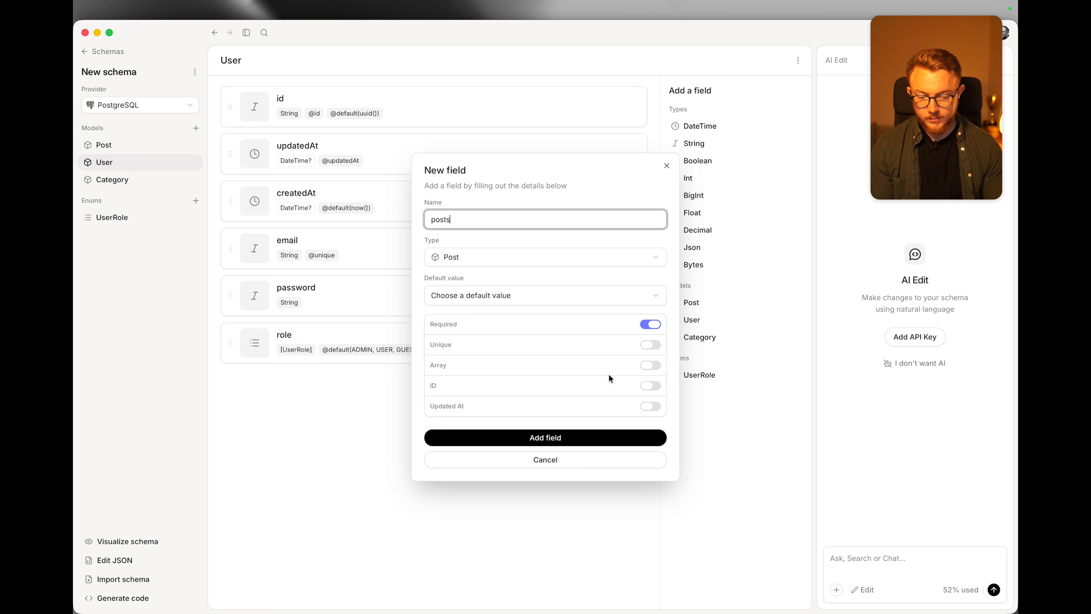
{"action": "left_click", "coordinate": [651, 368]}
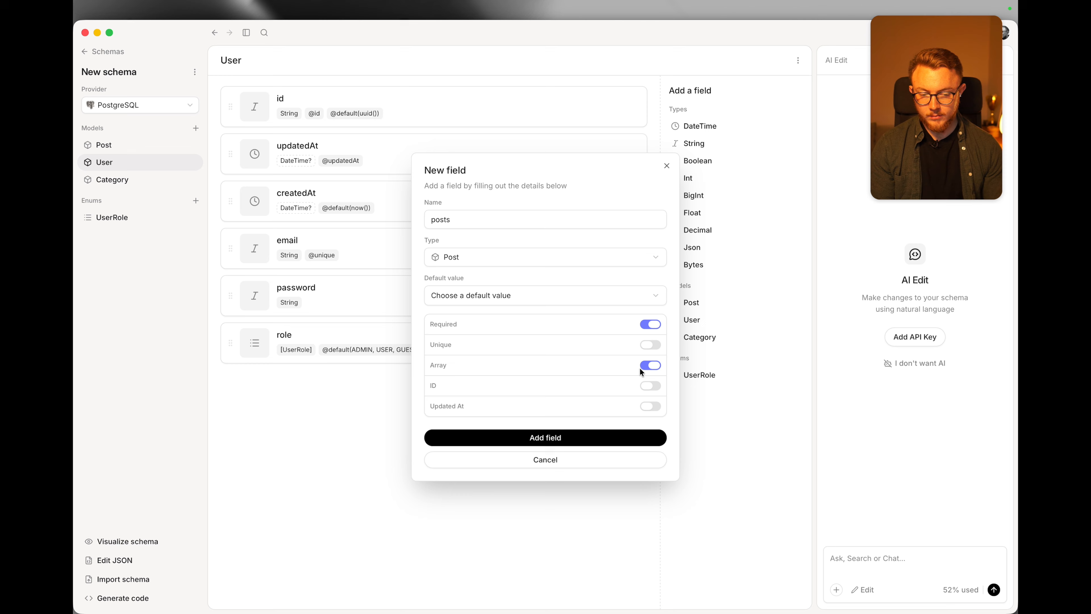
{"action": "left_click", "coordinate": [486, 297]}
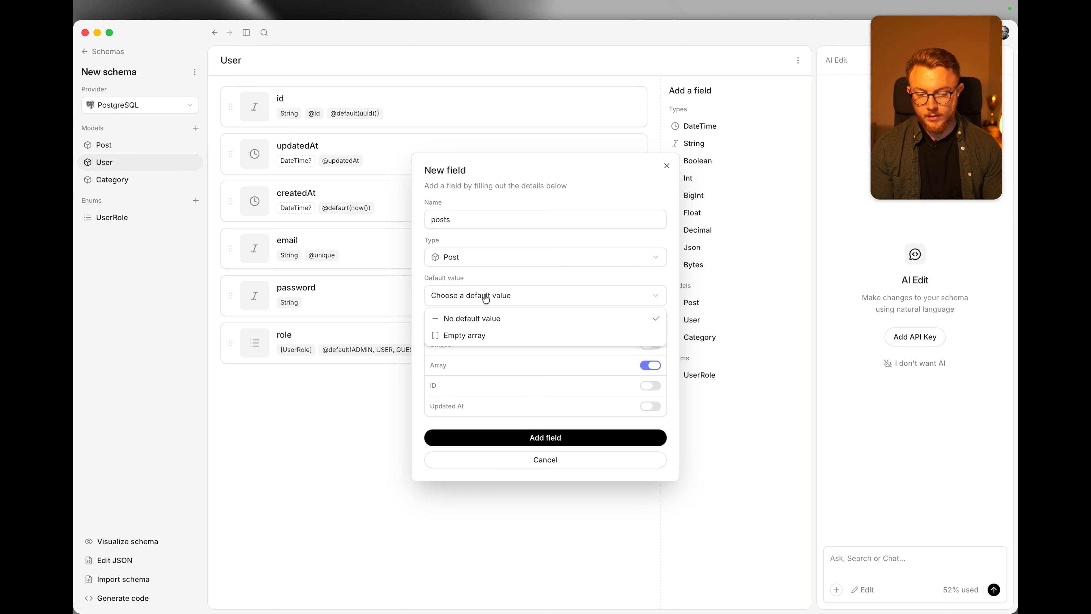
{"action": "left_click", "coordinate": [457, 335]}
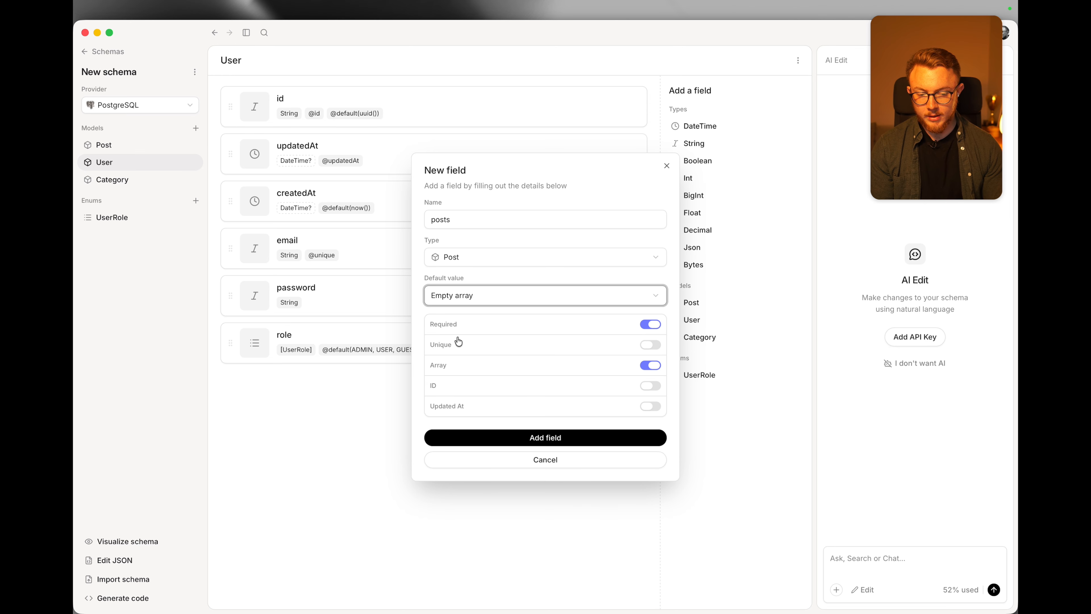
{"action": "left_click", "coordinate": [497, 438]}
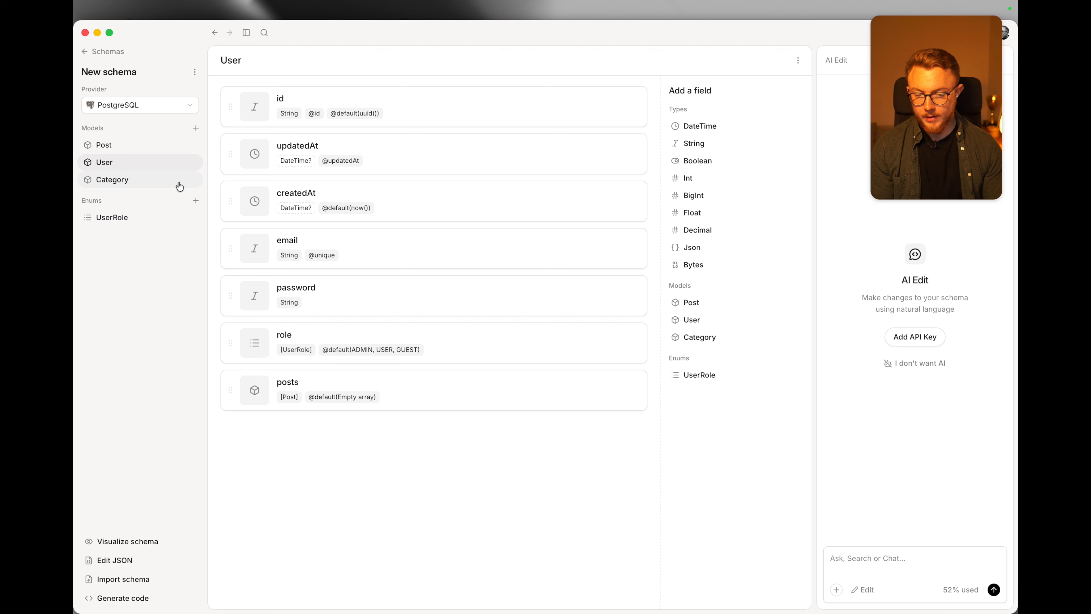
- Add a required Category array field named category to the Post model with an empty array as default
{"action": "left_click", "coordinate": [167, 150]}
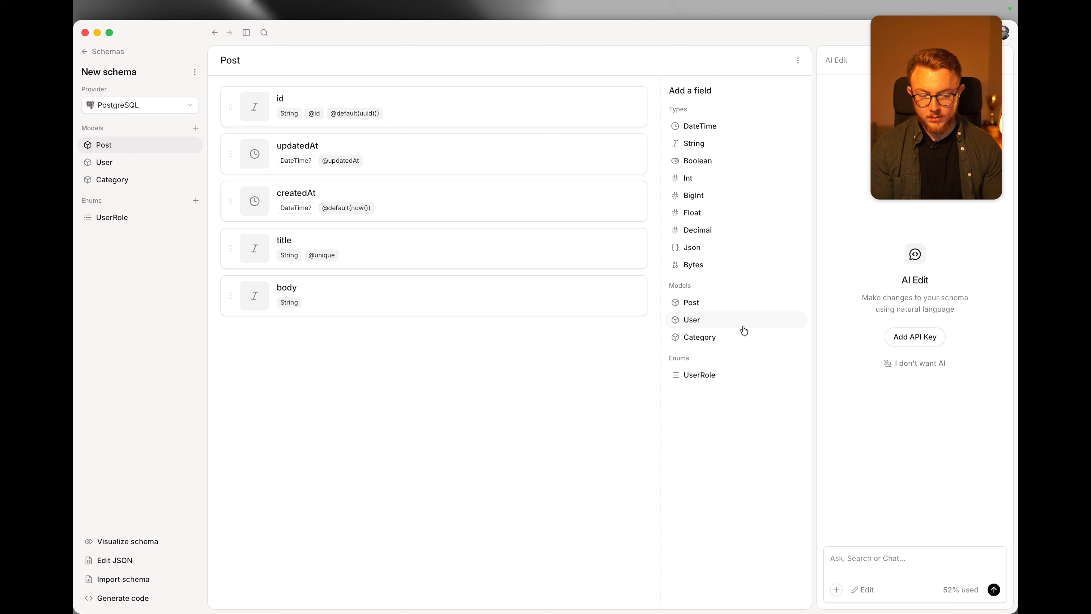
{"action": "left_click", "coordinate": [703, 303]}
{"action": "type", "text": "categoryu"}
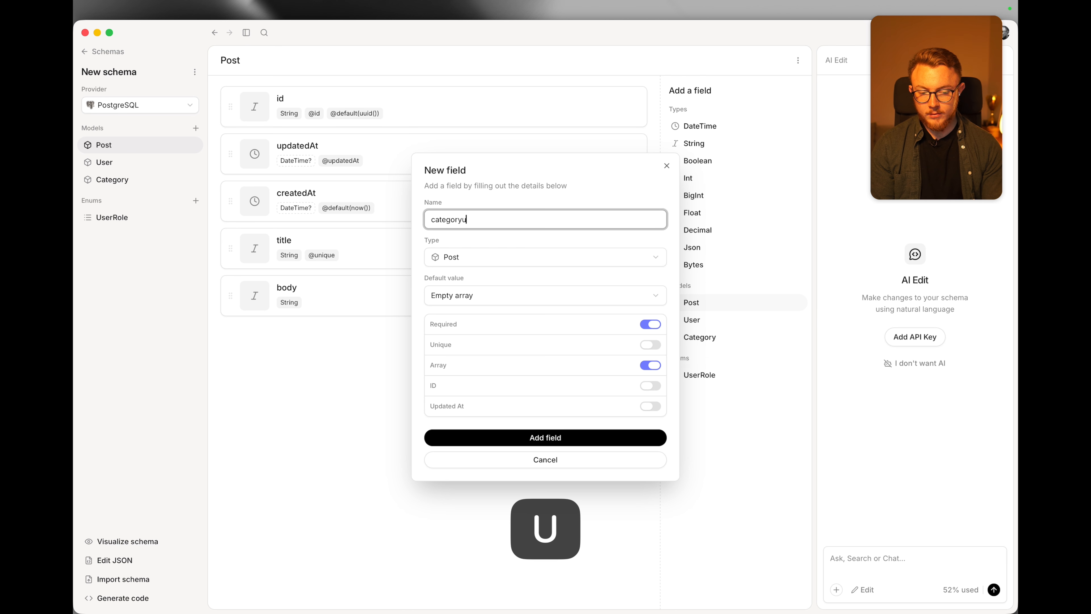
{"action": "key", "text": "BackSpace"}
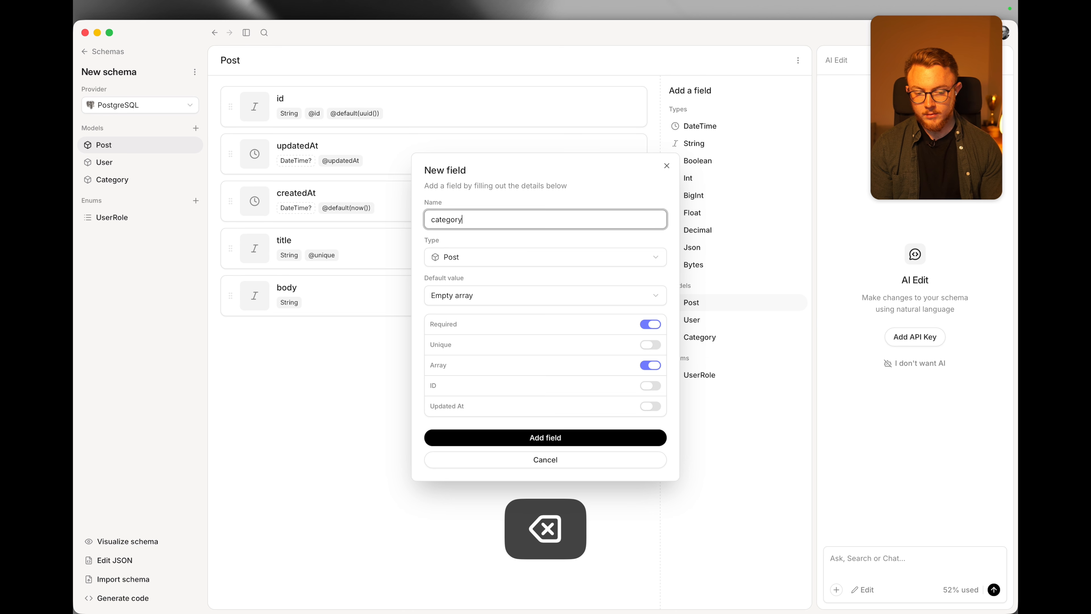
{"action": "left_click", "coordinate": [556, 263]}
{"action": "left_click", "coordinate": [558, 292]}
{"action": "left_click", "coordinate": [652, 369]}
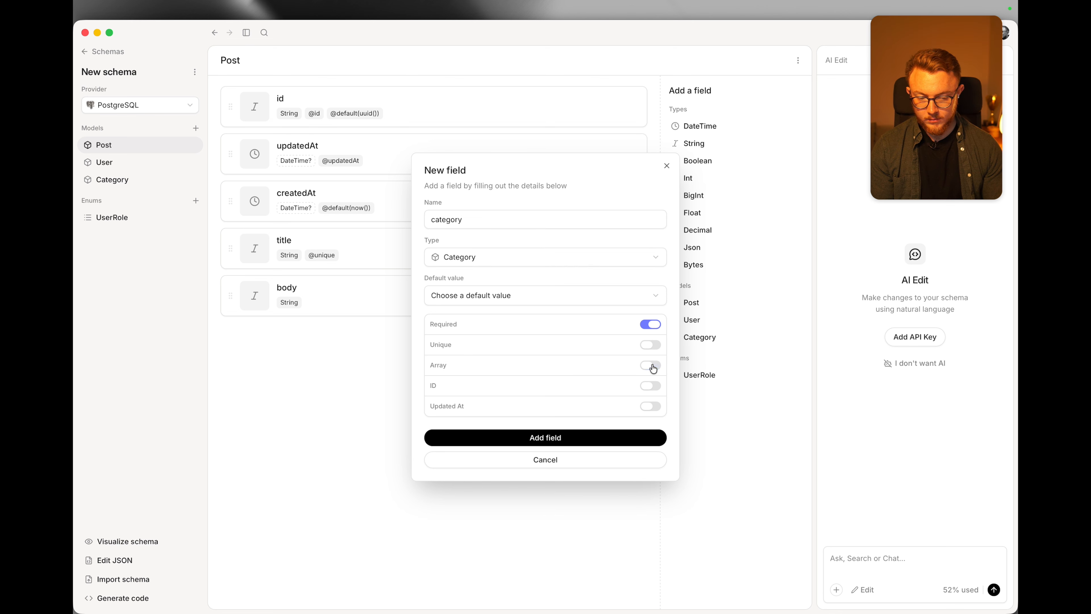
{"action": "left_click", "coordinate": [652, 366]}
{"action": "left_click", "coordinate": [519, 295]}
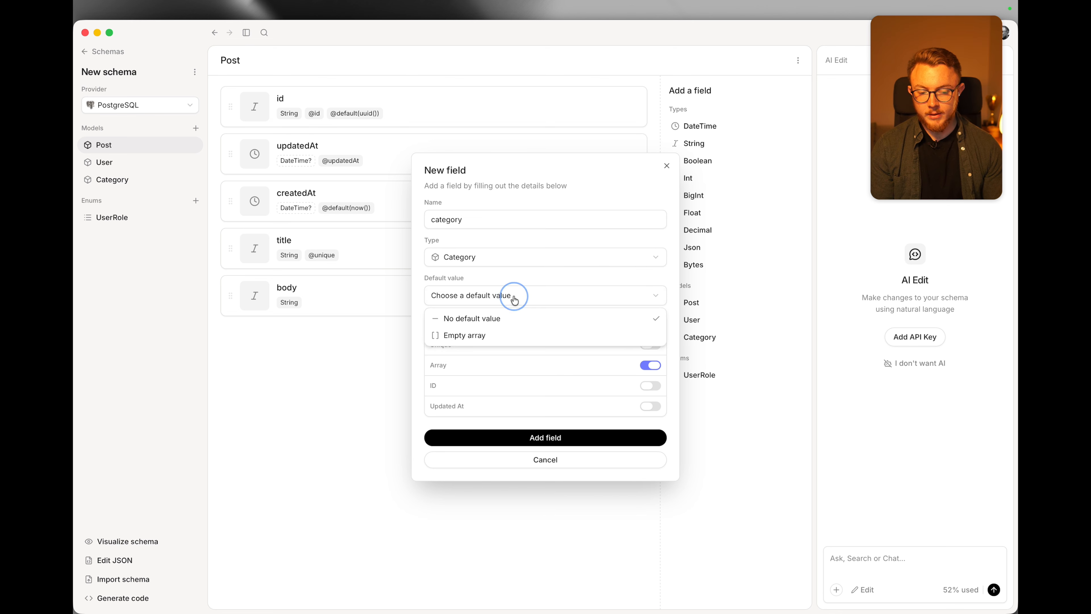
{"action": "left_click", "coordinate": [475, 339]}
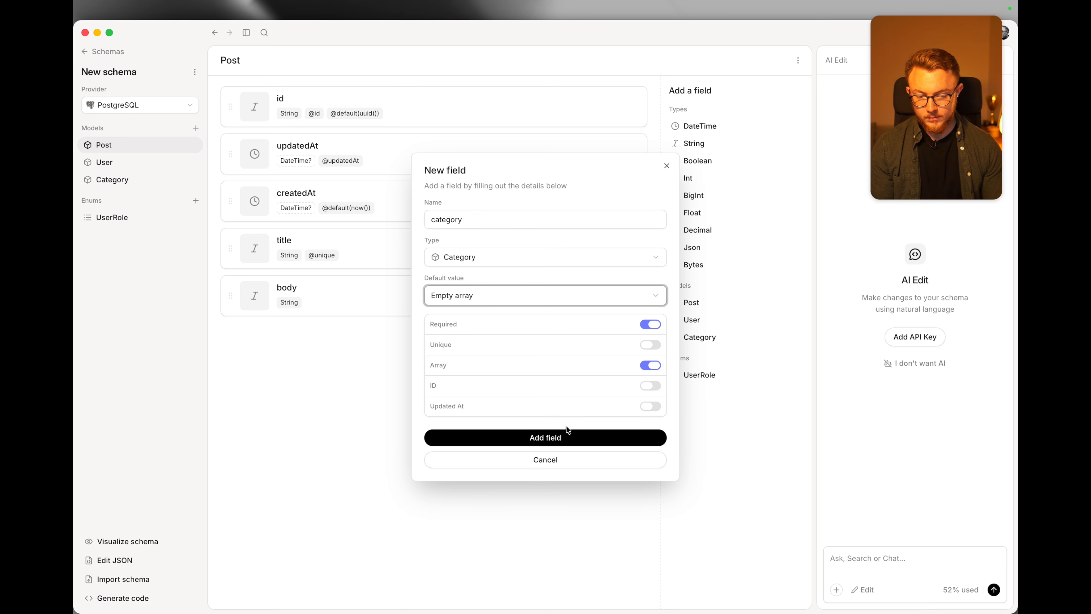
{"action": "left_click", "coordinate": [548, 438]}
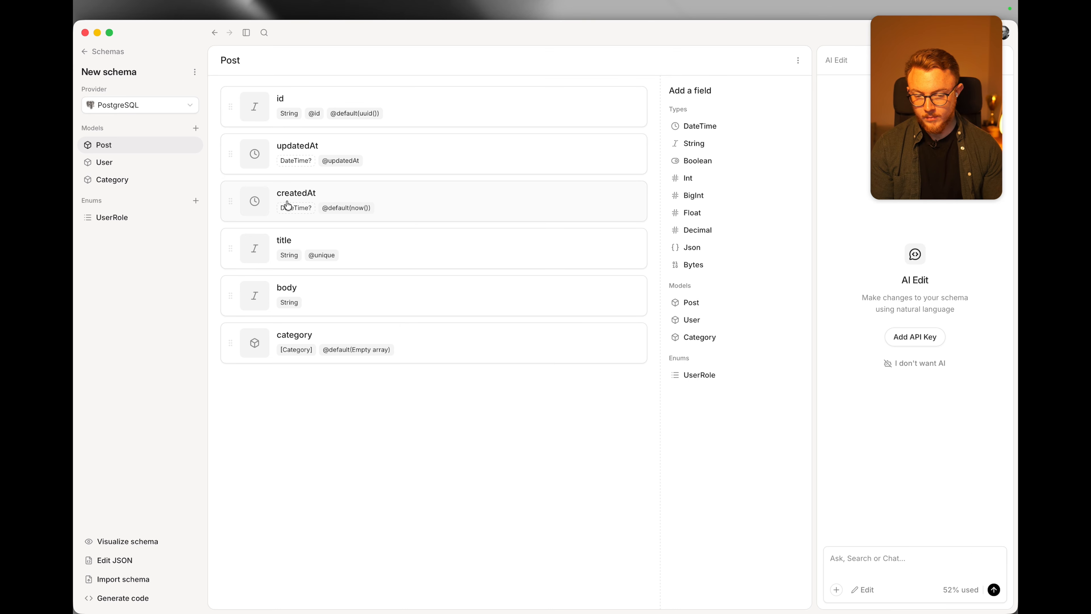
- Add a required Post array field named posts to the Category model with an empty array as default
{"action": "left_click", "coordinate": [123, 180]}
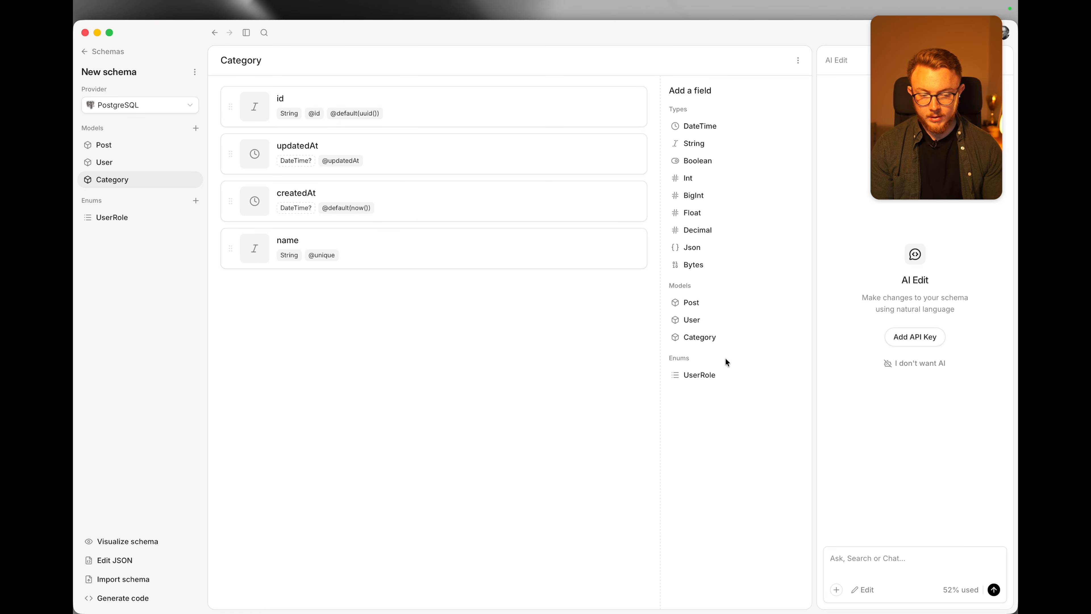
{"action": "left_click", "coordinate": [695, 302]}
{"action": "left_click", "coordinate": [522, 257]}
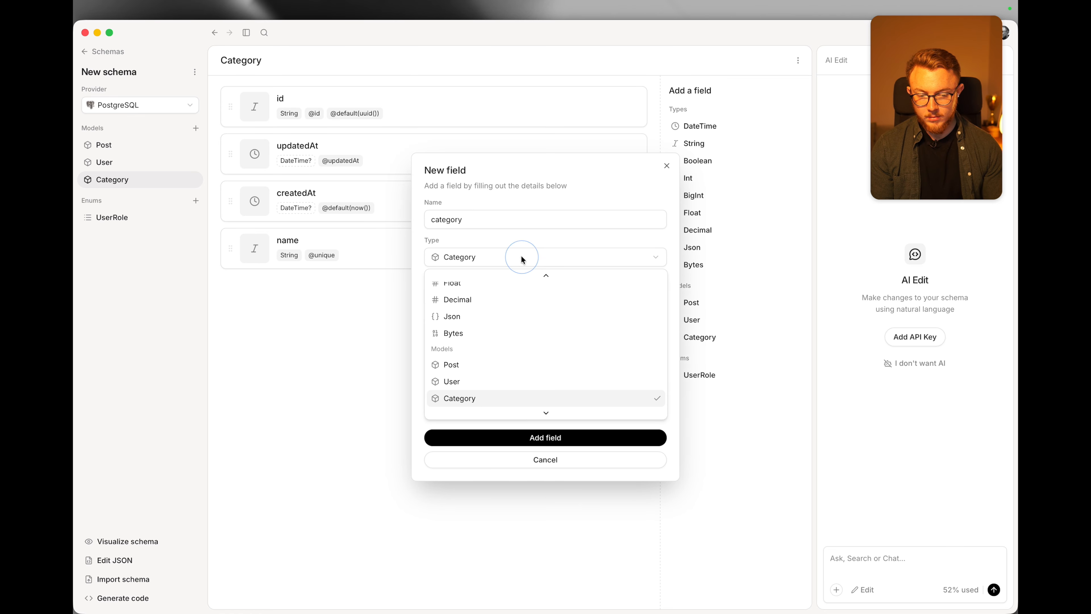
{"action": "left_click", "coordinate": [486, 365]}
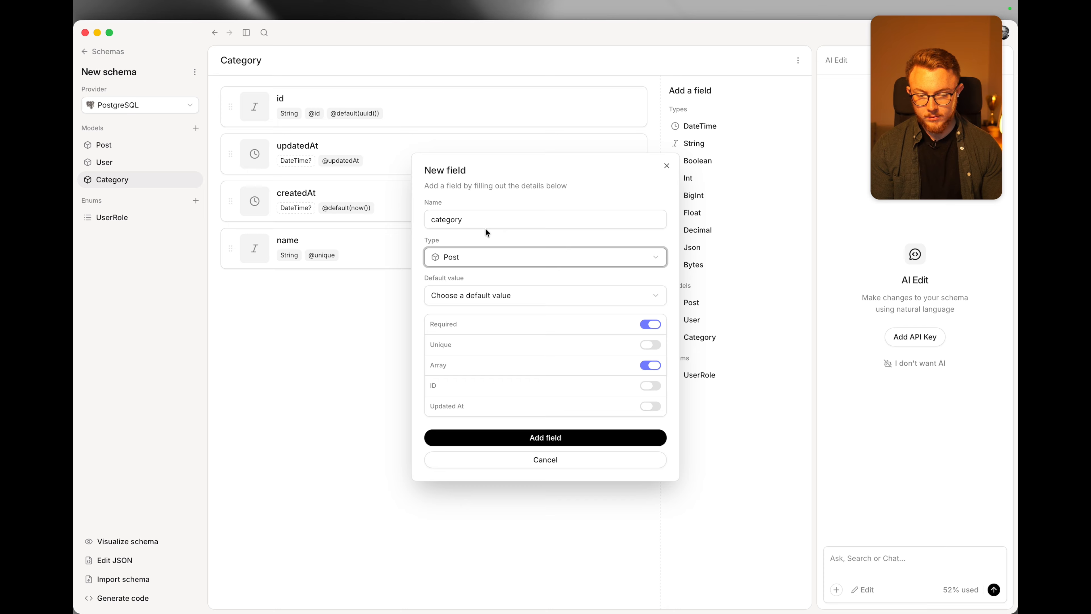
{"action": "double_click", "coordinate": [485, 219]}
{"action": "type", "text": "posts"}
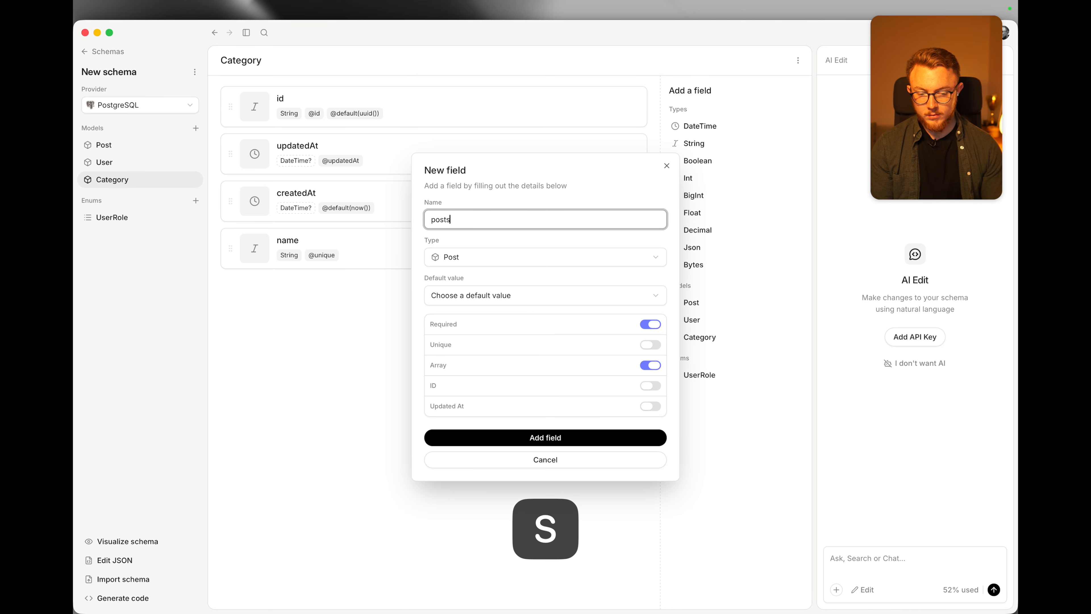
{"action": "left_click", "coordinate": [454, 288]}
{"action": "left_click", "coordinate": [464, 334]}
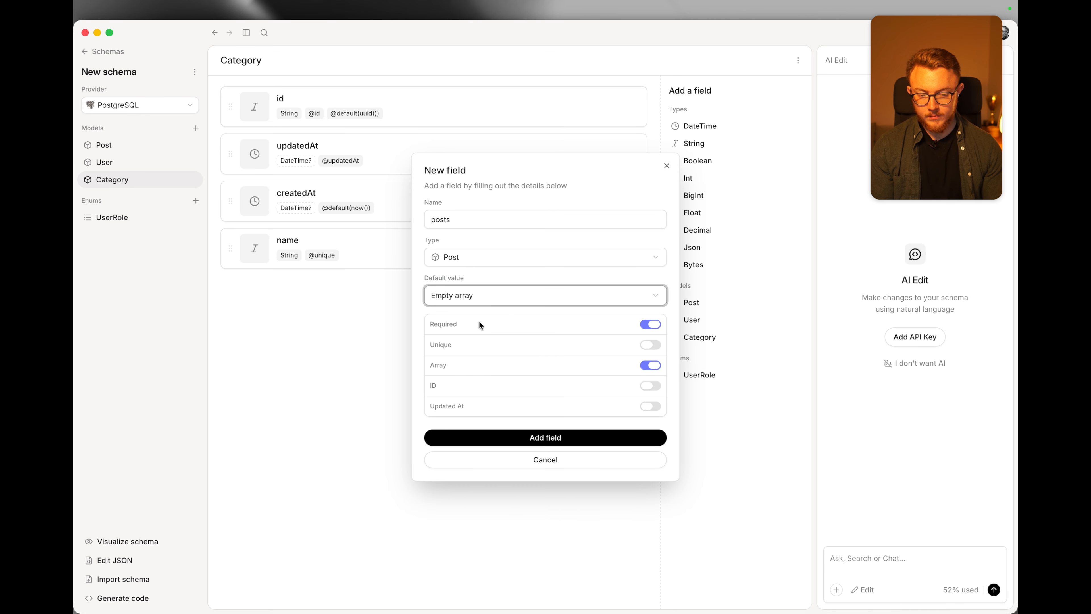
{"action": "left_click", "coordinate": [525, 436]}
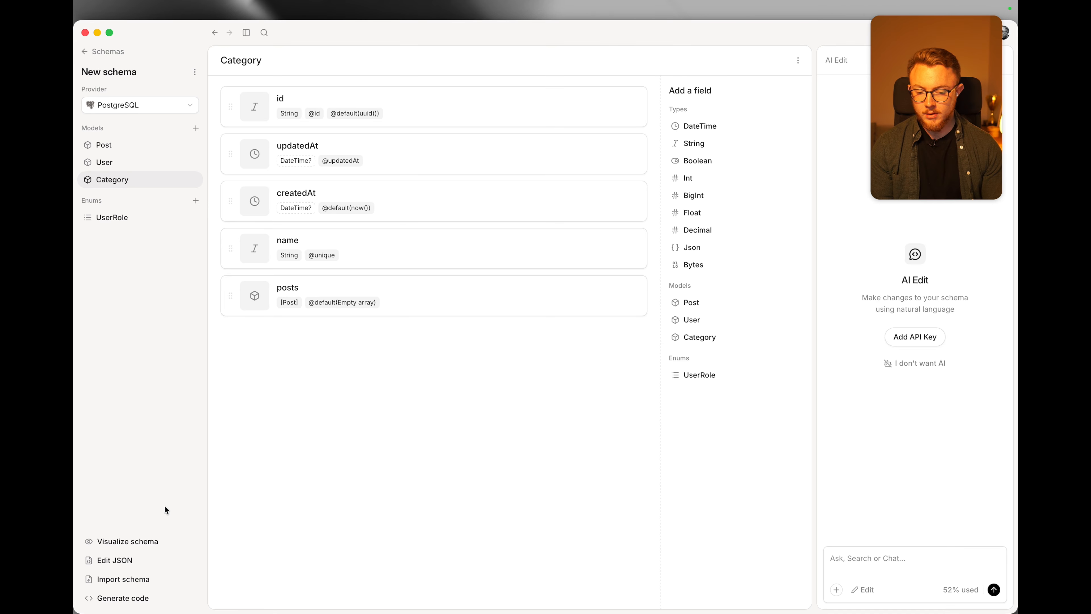
- Visualize the schema and examine how the User model's role and posts fields link to other entities
{"action": "left_click", "coordinate": [111, 541]}
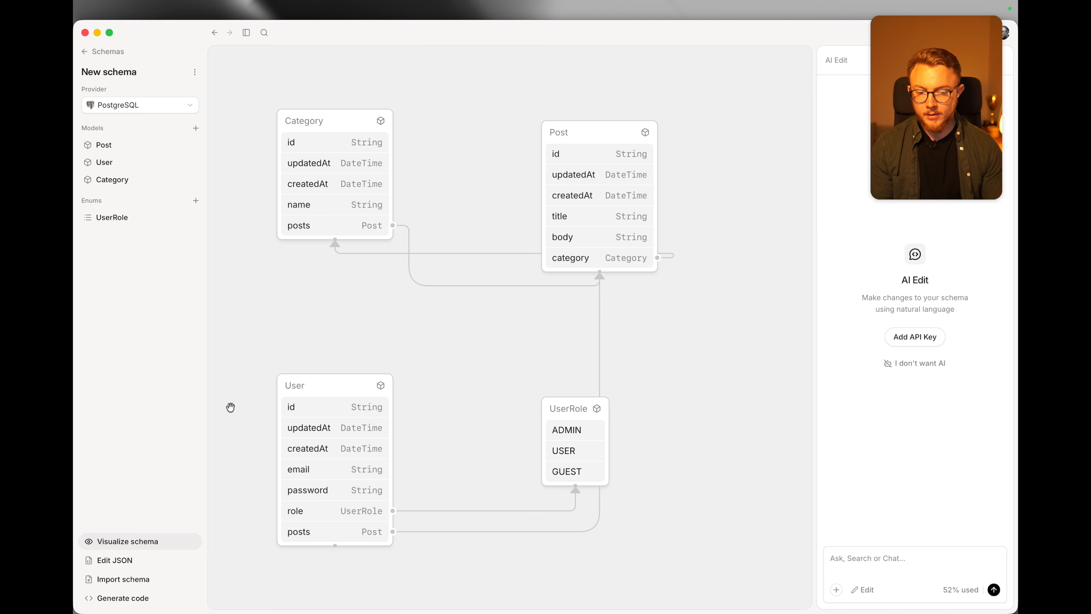
{"action": "mouse_move", "coordinate": [361, 323]}
{"action": "left_mouse_down"}
{"action": "mouse_move", "coordinate": [353, 236]}
{"action": "mouse_move", "coordinate": [360, 316]}
{"action": "left_mouse_up"}
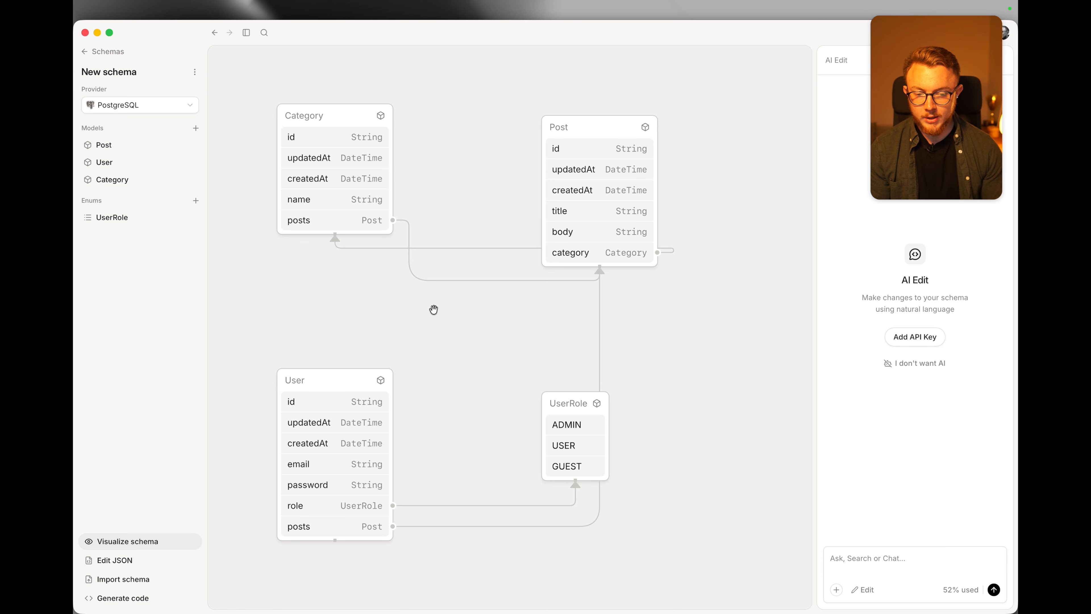
{"action": "left_click_drag", "start_coordinate": [433, 363], "coordinate": [455, 280]}
{"action": "scroll", "coordinate": [261, 320], "scroll_direction": "up", "scroll_amount": 3}
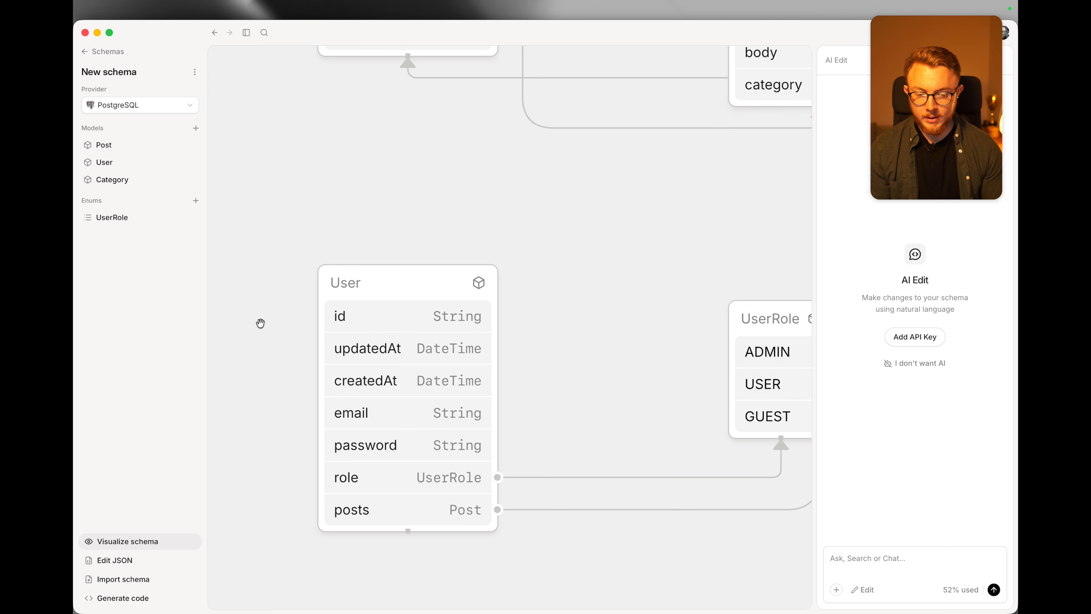
{"action": "left_click_drag", "start_coordinate": [669, 309], "coordinate": [645, 229]}
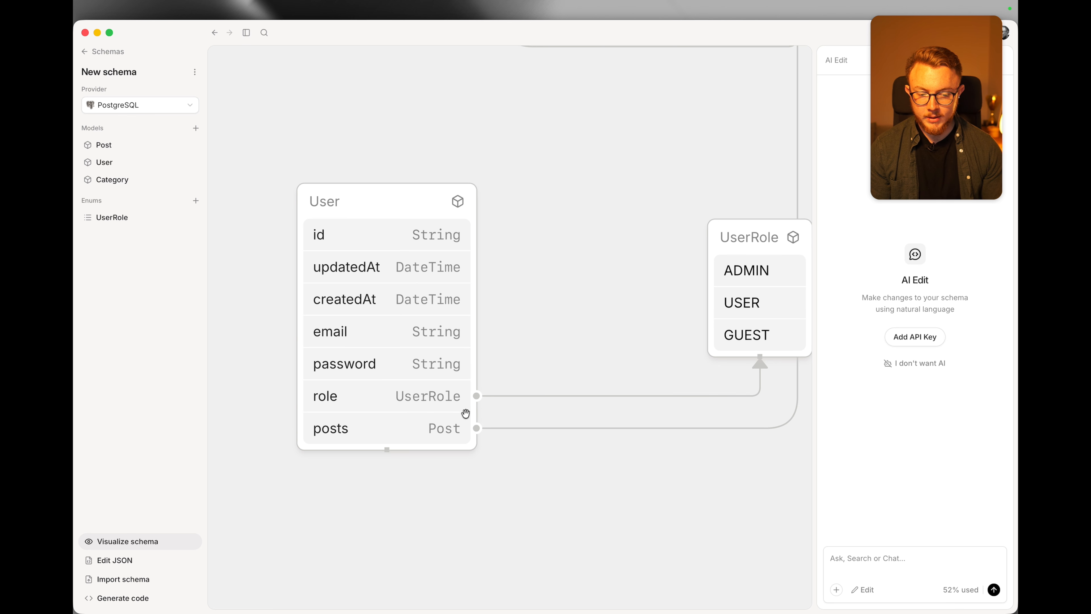
{"action": "left_click_drag", "start_coordinate": [333, 383], "coordinate": [320, 383]}
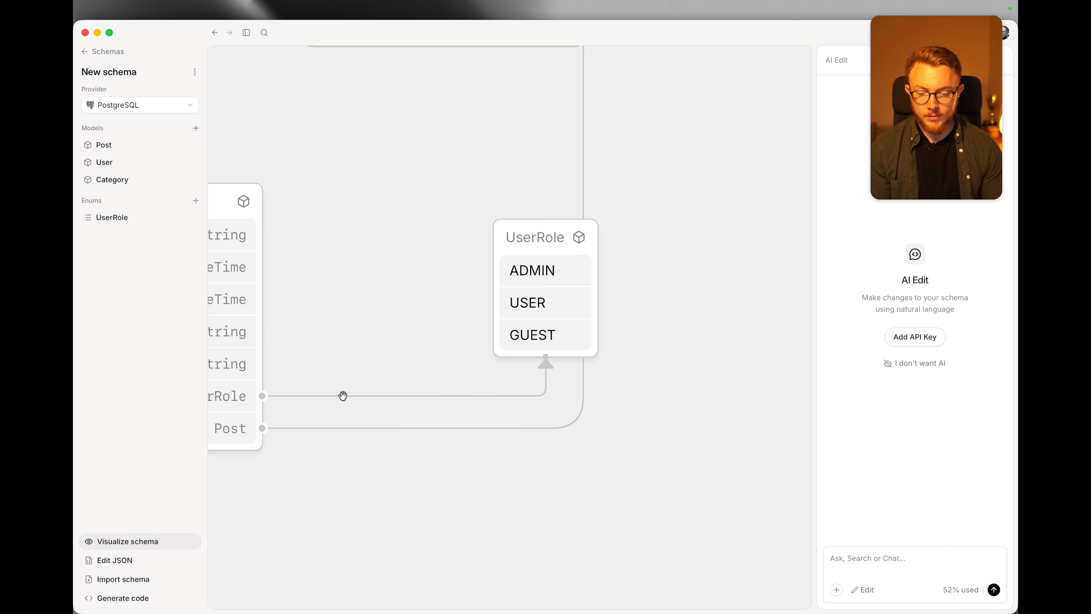
{"action": "left_click_drag", "start_coordinate": [373, 370], "coordinate": [649, 336]}
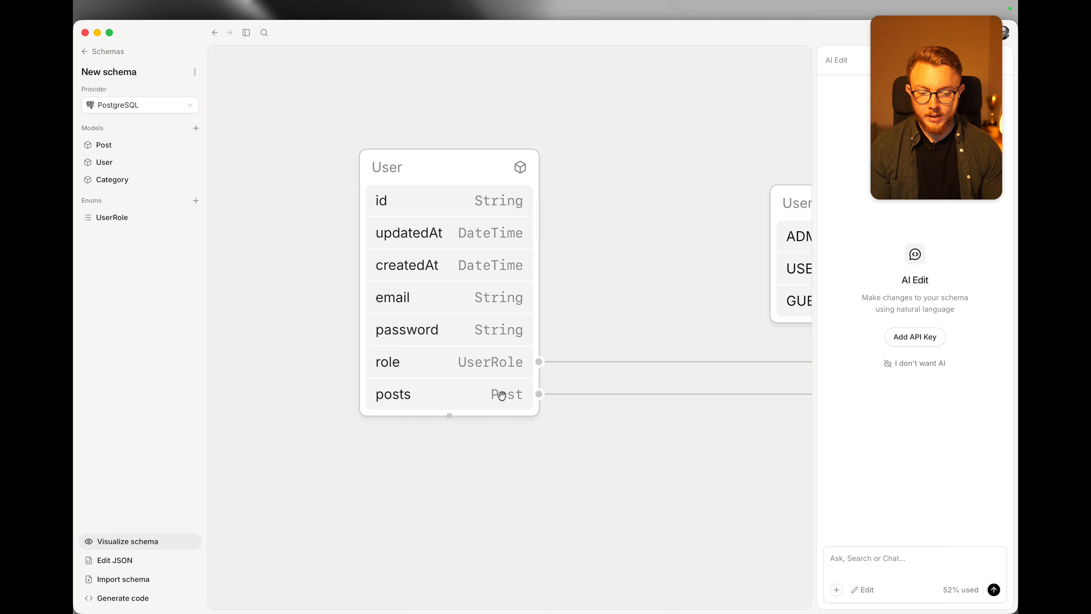
- Examine the relations between the Post, Category and User models in the schema diagram
{"action": "left_click_drag", "start_coordinate": [623, 285], "coordinate": [237, 523]}
{"action": "left_click_drag", "start_coordinate": [416, 324], "coordinate": [404, 444]}
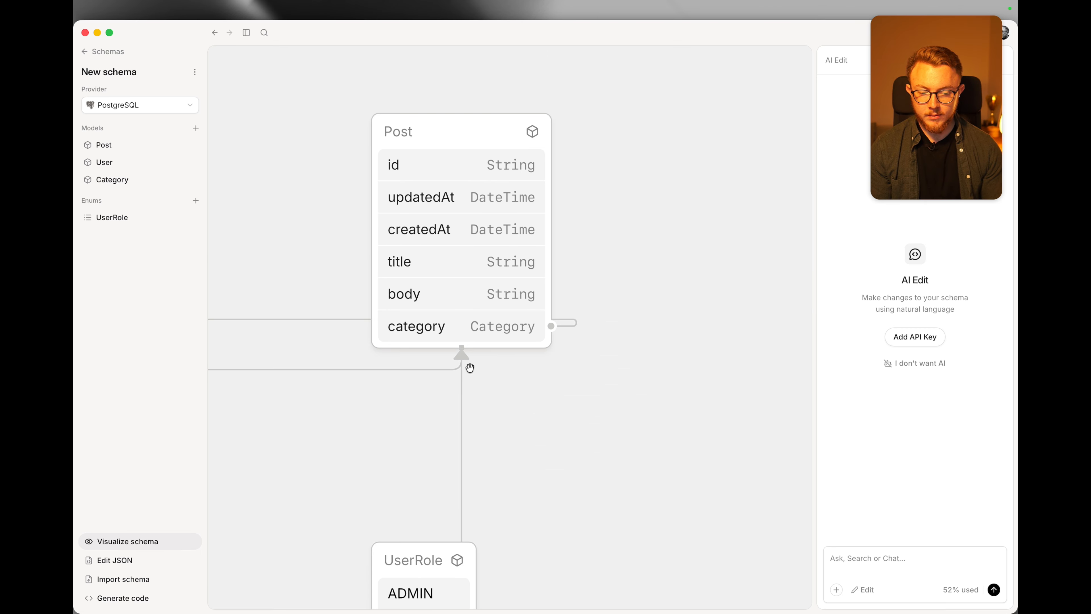
{"action": "left_click_drag", "start_coordinate": [353, 201], "coordinate": [625, 180]}
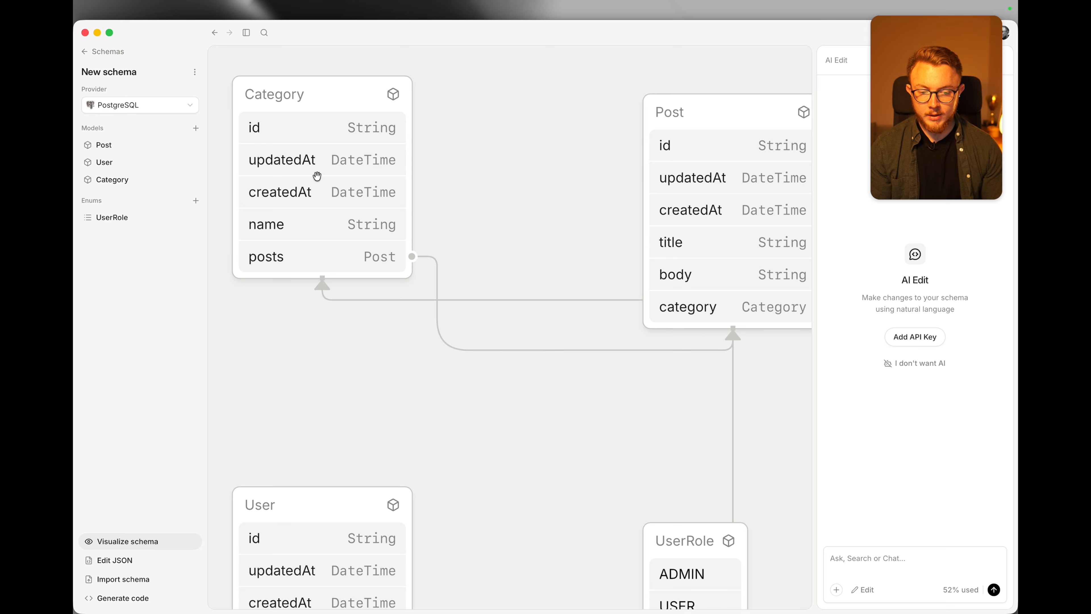
{"action": "left_click_drag", "start_coordinate": [492, 264], "coordinate": [236, 338]}
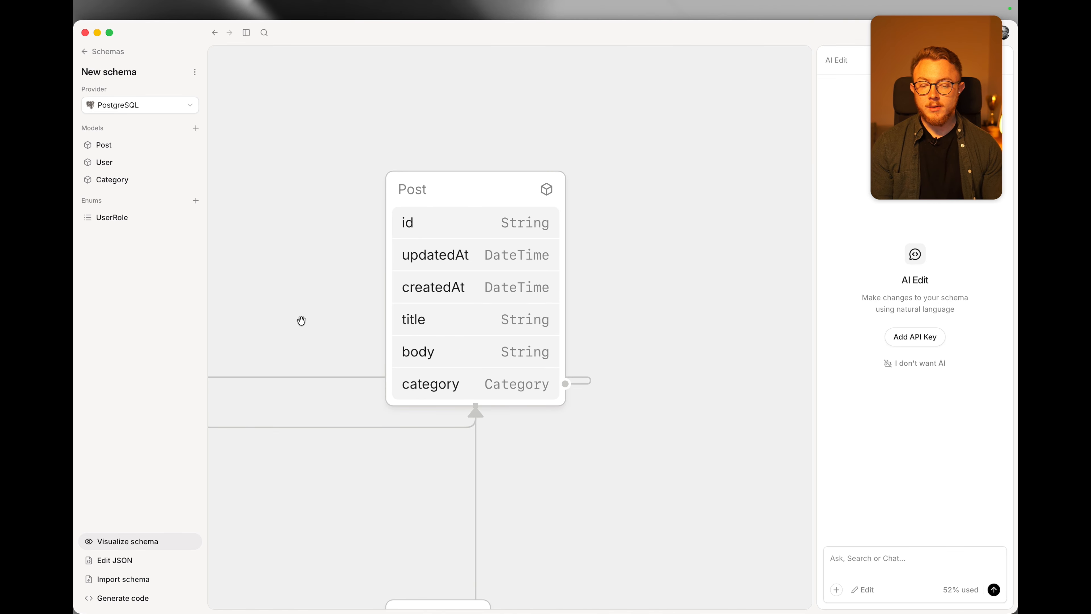
{"action": "scroll", "coordinate": [300, 319], "scroll_direction": "down", "scroll_amount": 2}
{"action": "left_click_drag", "start_coordinate": [292, 407], "coordinate": [533, 190]}
{"action": "left_click_drag", "start_coordinate": [460, 300], "coordinate": [520, 136]}
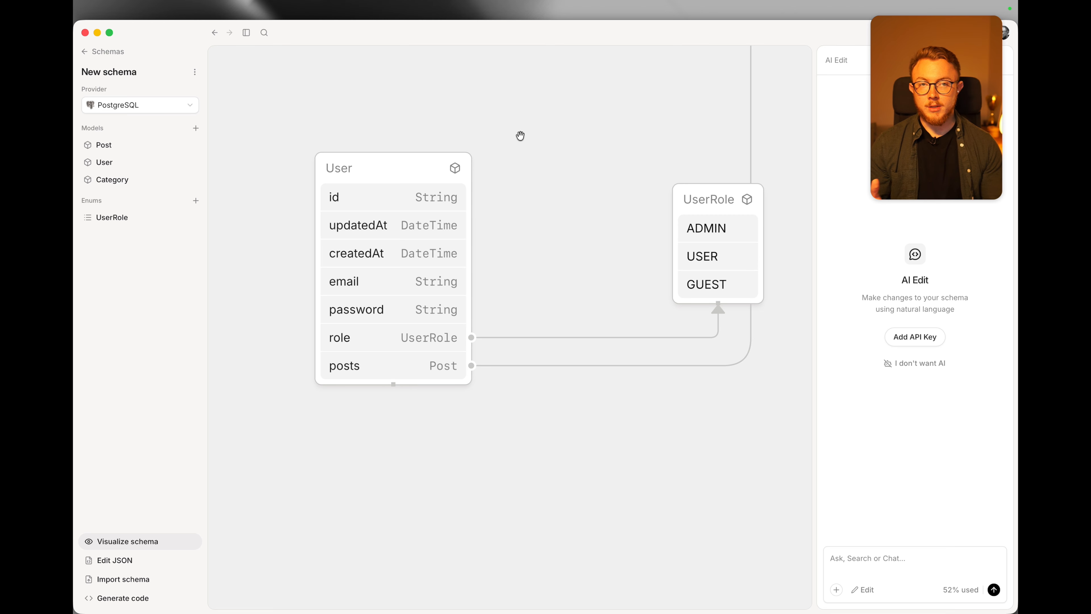
- Show the schema as JSON and read through the Post and User model definitions
{"action": "left_click", "coordinate": [109, 566]}
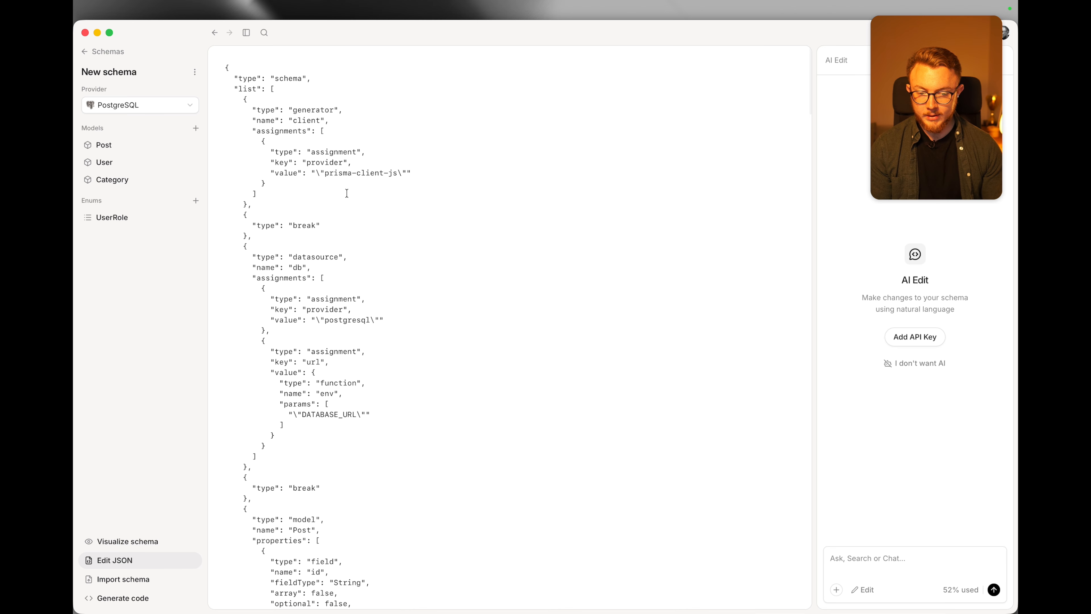
{"action": "scroll", "coordinate": [343, 186], "scroll_direction": "down", "scroll_amount": 20}
{"action": "scroll", "coordinate": [344, 186], "scroll_direction": "down", "scroll_amount": 1}
{"action": "scroll", "coordinate": [343, 186], "scroll_direction": "down", "scroll_amount": 15}
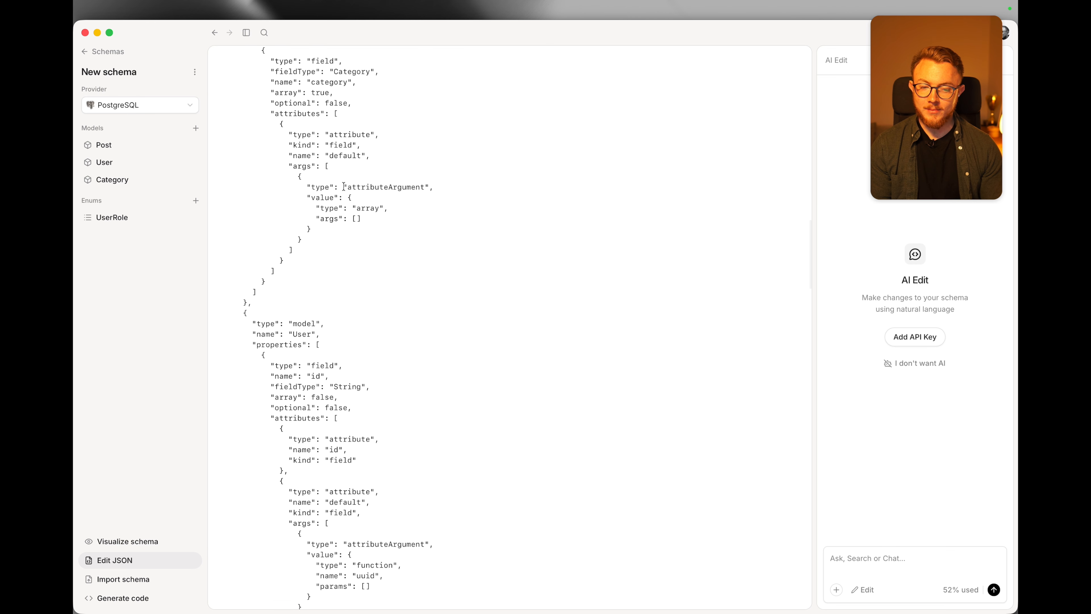
{"action": "scroll", "coordinate": [343, 186], "scroll_direction": "down", "scroll_amount": 15}
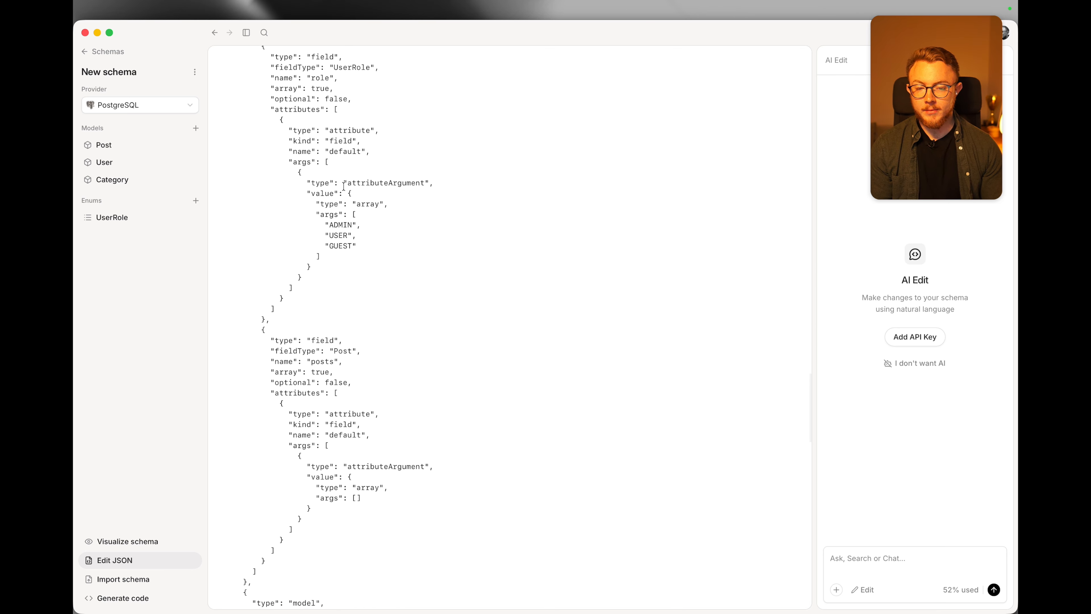
- Return to the schema list, open the PSB 2 schema, and read through its JSON
{"action": "left_click", "coordinate": [103, 52]}
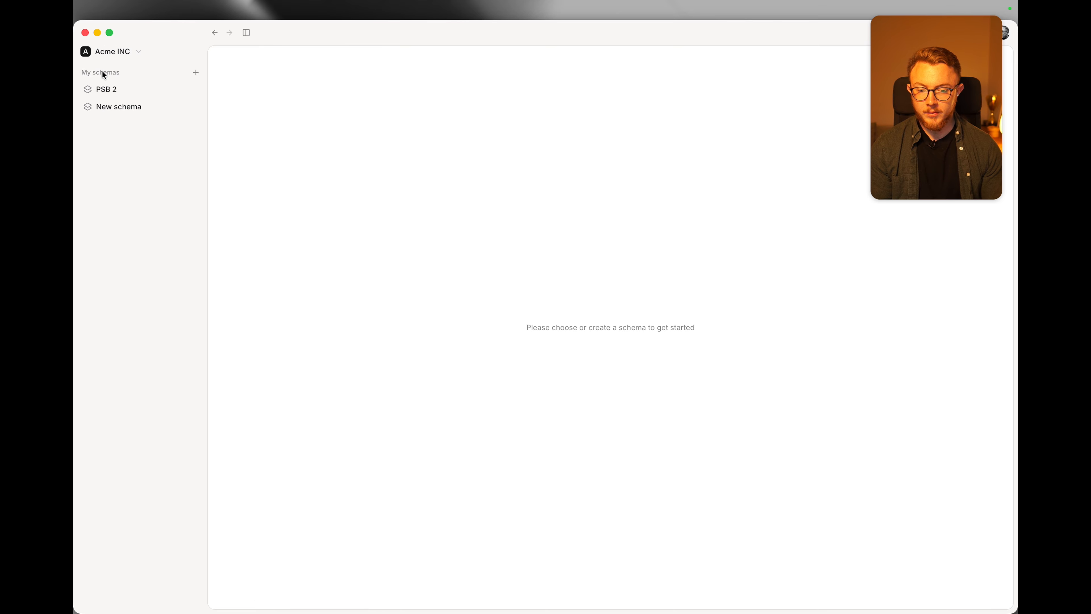
{"action": "left_click", "coordinate": [105, 87]}
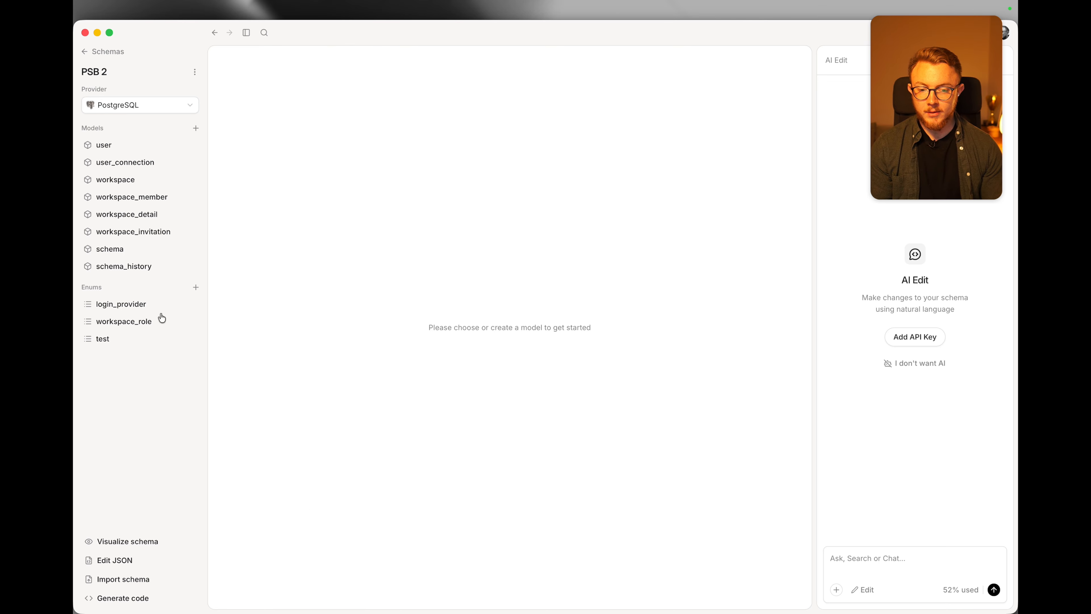
{"action": "left_click", "coordinate": [111, 560]}
{"action": "scroll", "coordinate": [388, 363], "scroll_direction": "down", "scroll_amount": 10}
{"action": "scroll", "coordinate": [388, 363], "scroll_direction": "down", "scroll_amount": 20}
{"action": "scroll", "coordinate": [388, 363], "scroll_direction": "down", "scroll_amount": 20}
{"action": "scroll", "coordinate": [388, 363], "scroll_direction": "down", "scroll_amount": 10}
- Visualize the PSB 2 schema and examine the relations between its models and enums
{"action": "left_click", "coordinate": [118, 542]}
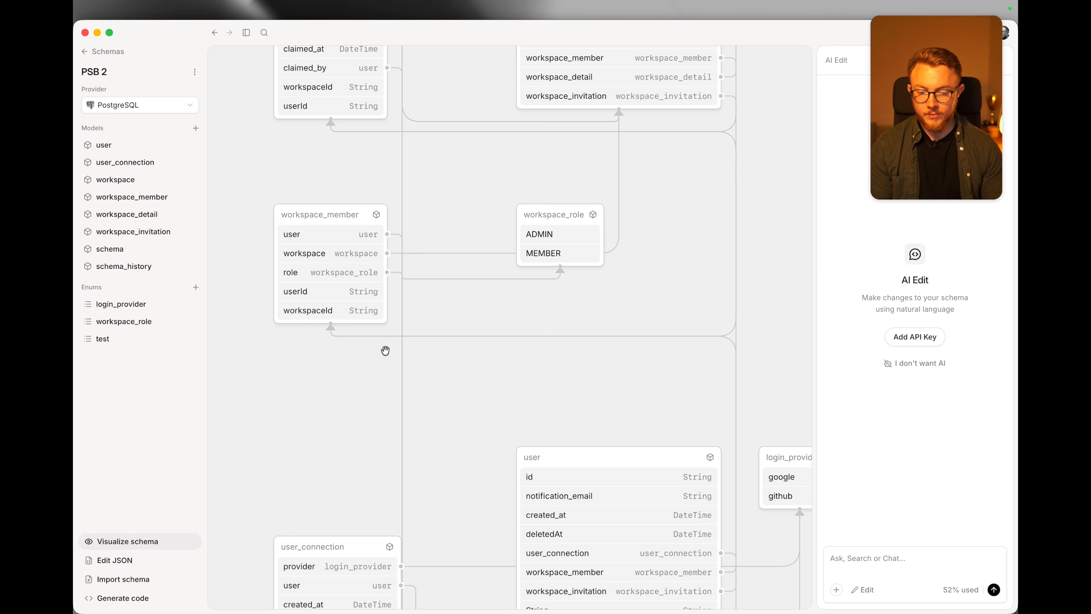
{"action": "scroll", "coordinate": [382, 349], "scroll_direction": "up", "scroll_amount": 3}
{"action": "left_click_drag", "start_coordinate": [396, 441], "coordinate": [377, 209]}
{"action": "left_click_drag", "start_coordinate": [397, 295], "coordinate": [368, 390]}
{"action": "left_click_drag", "start_coordinate": [412, 160], "coordinate": [407, 348]}
{"action": "left_click_drag", "start_coordinate": [390, 166], "coordinate": [408, 406]}
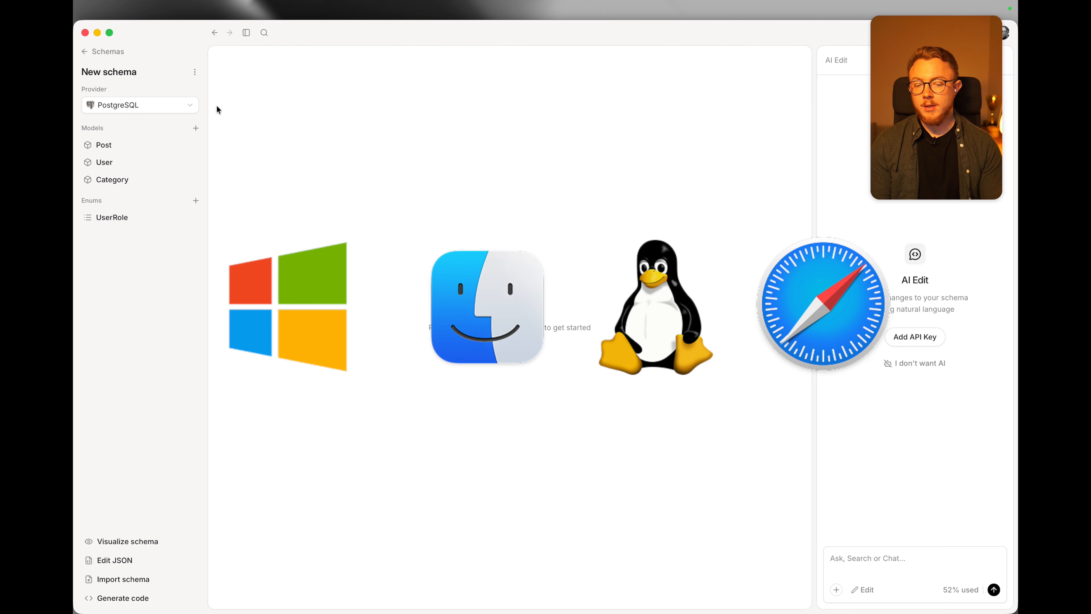
- Switch to Safari, load localhost:1420 in a new tab, and enter the Acme INC workspace
{"action": "key", "text": "super+Tab"}
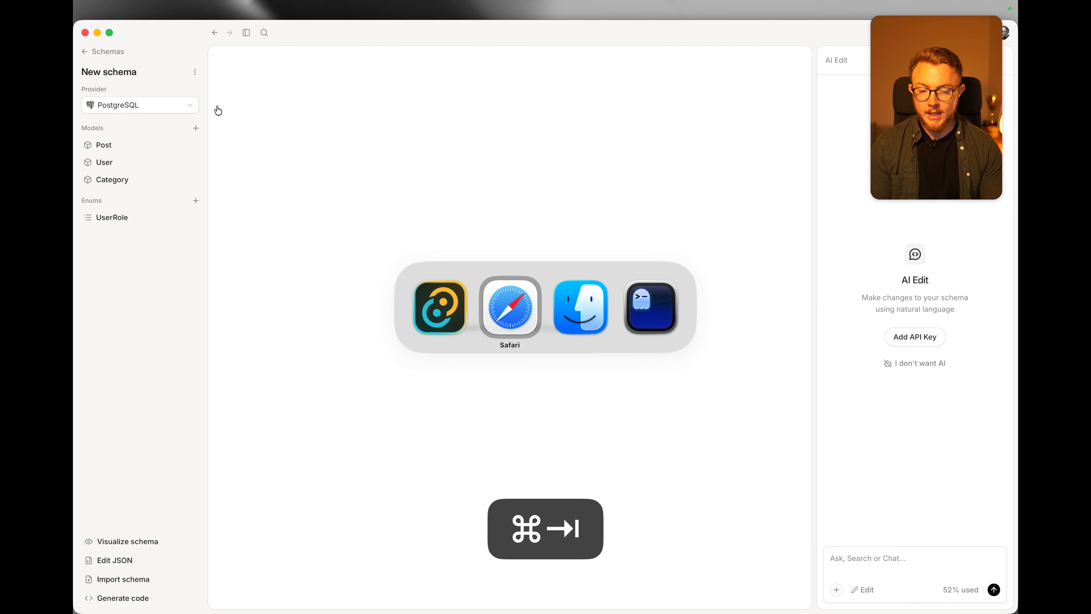
{"action": "key", "text": "super+t"}
{"action": "type", "text": "l"}
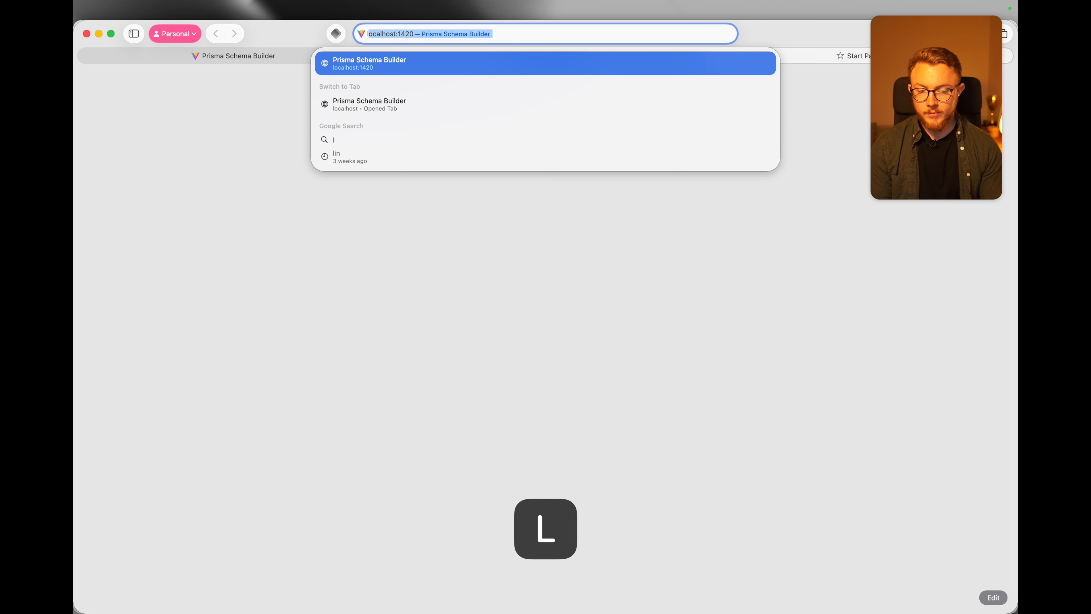
{"action": "type", "text": "ocal"}
{"action": "key", "text": "Right"}
{"action": "key", "text": "Return"}
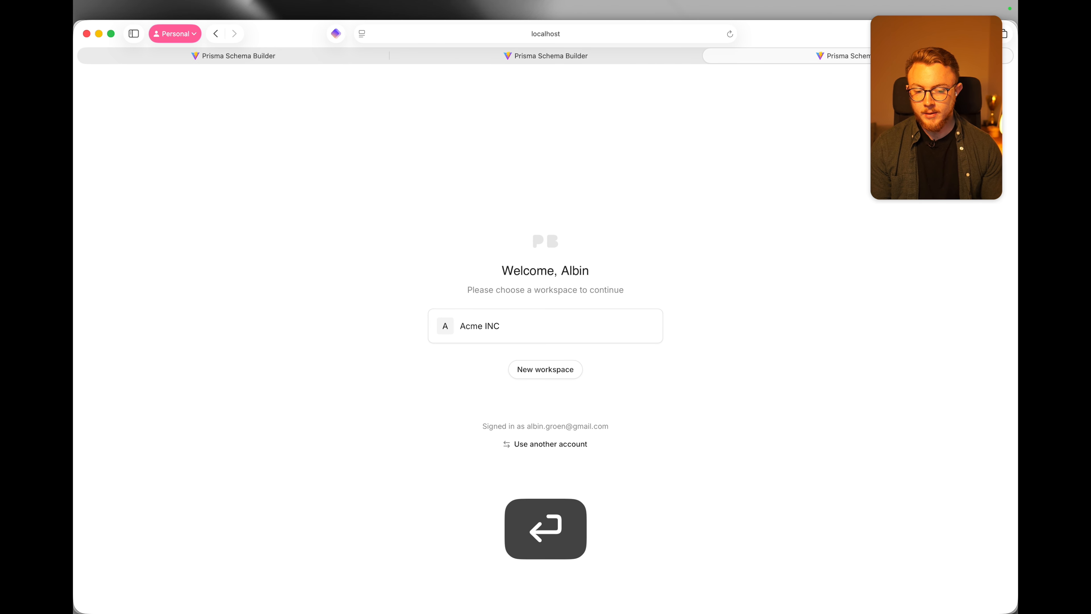
{"action": "left_click", "coordinate": [483, 322]}
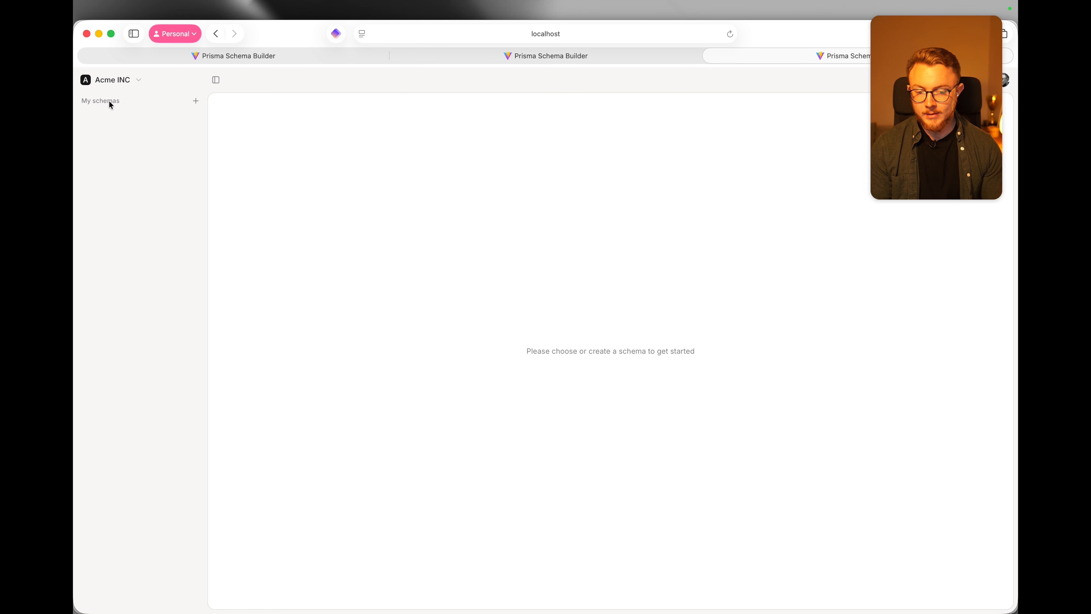
{"action": "left_click", "coordinate": [129, 81]}
{"action": "left_click", "coordinate": [129, 81]}
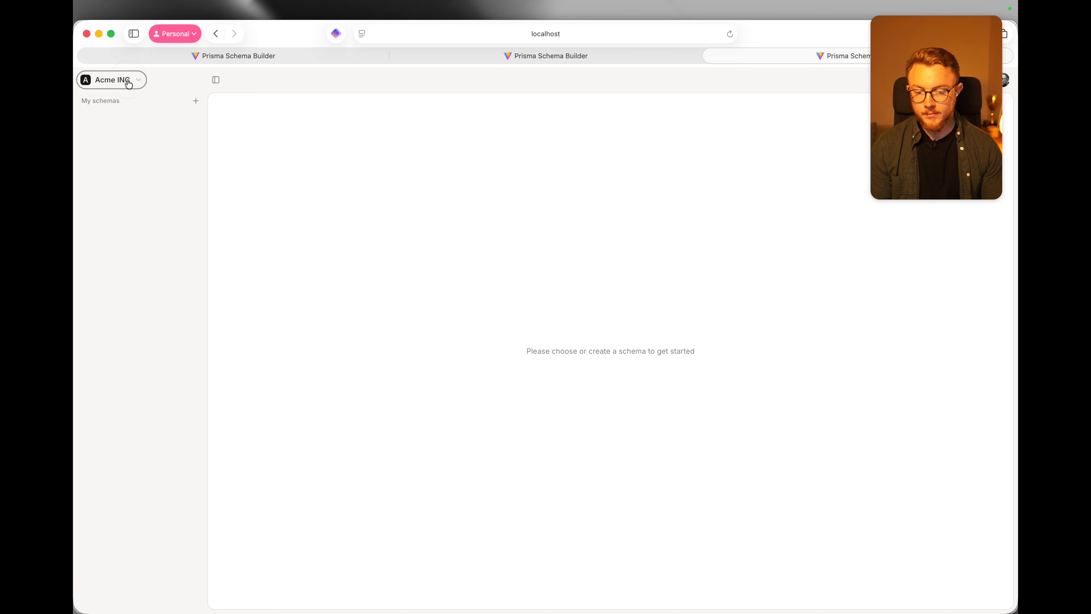